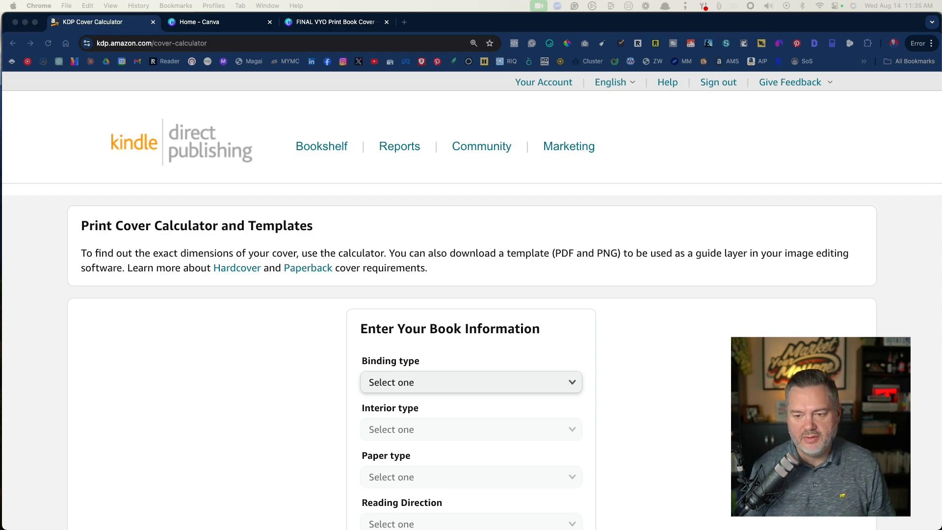
# - Set the binding to Paperback, the interior to Black & white, and the paper to White
pyautogui.scroll(-3, 471, 295)
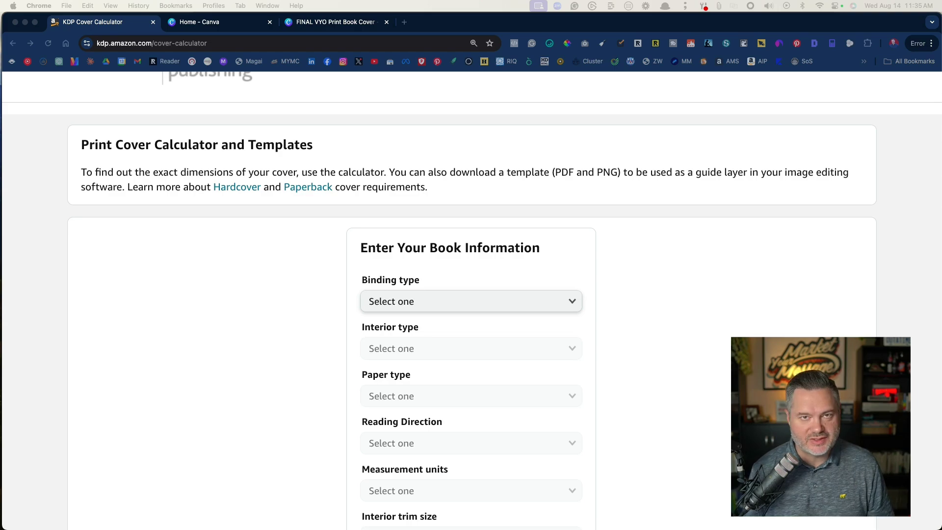
pyautogui.scroll(-5, 471, 300)
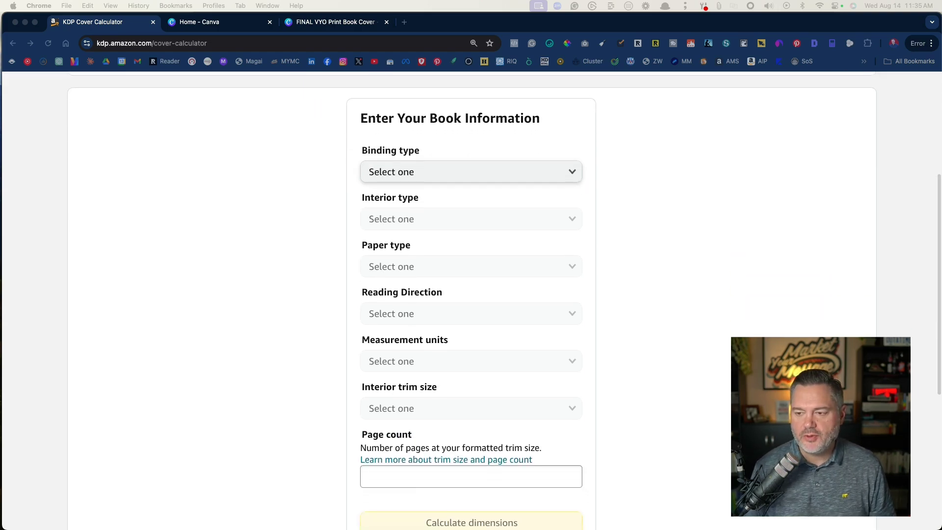
pyautogui.click(425, 177)
pyautogui.click(427, 177)
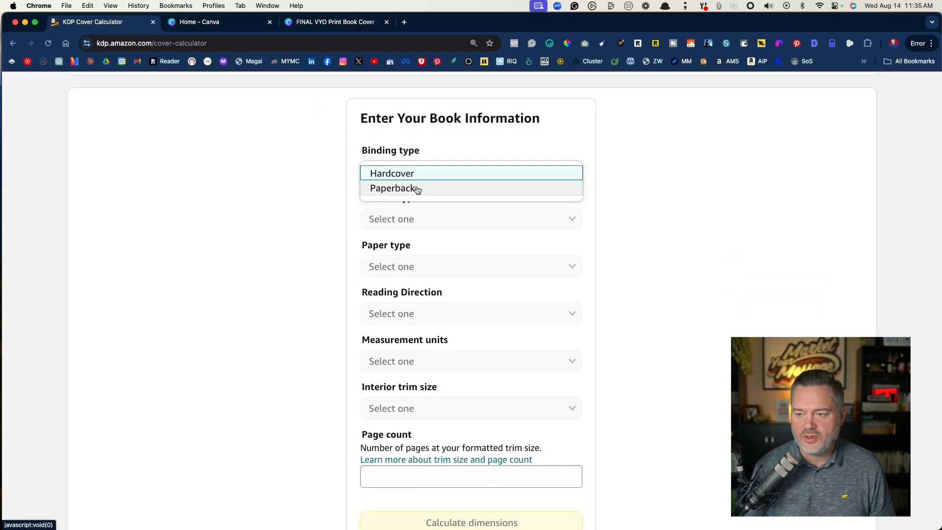
pyautogui.click(418, 190)
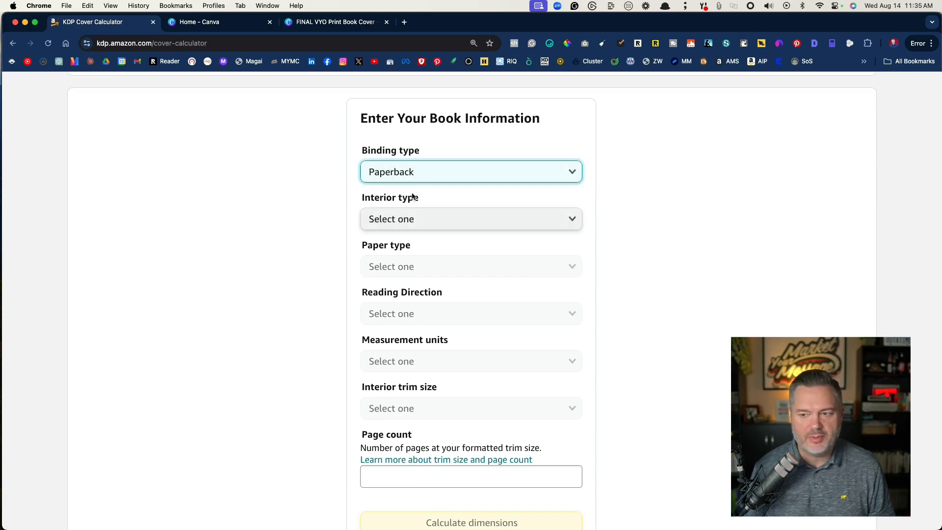
pyautogui.click(425, 221)
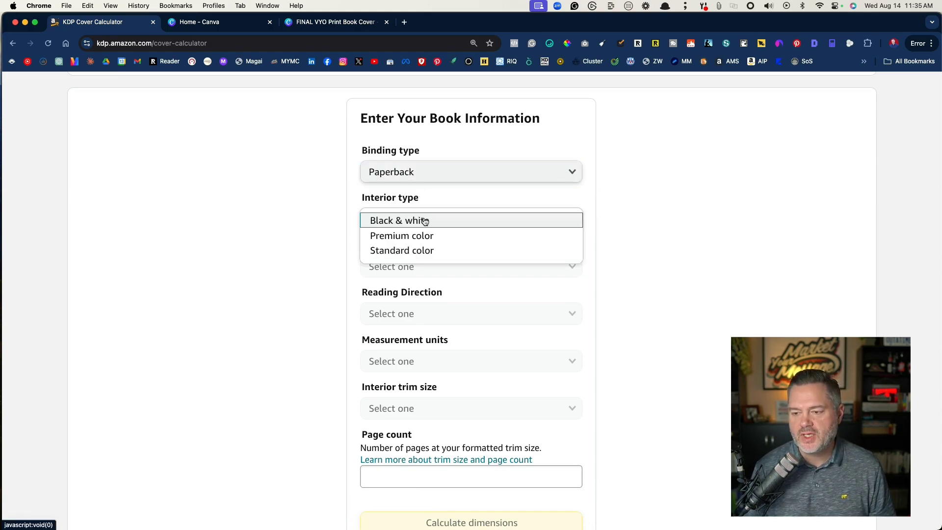
pyautogui.click(425, 220)
pyautogui.scroll(-3, 249, 252)
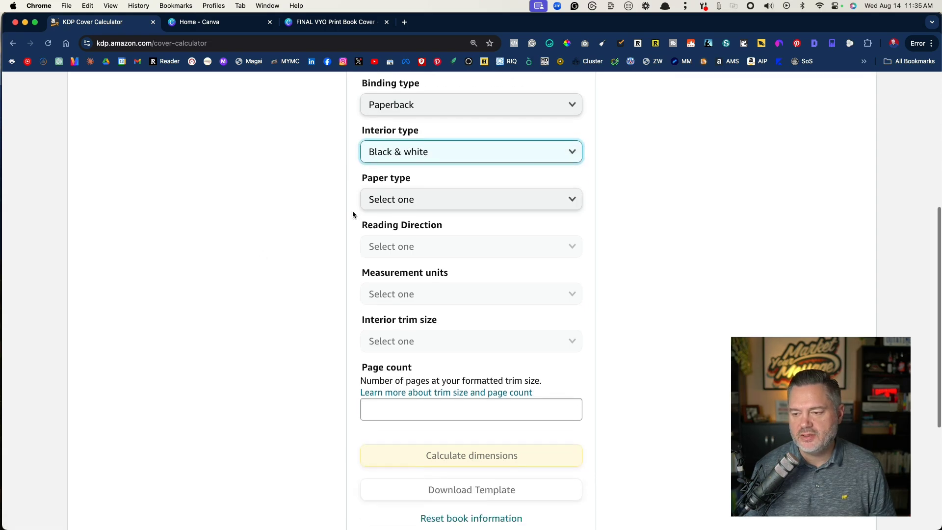
pyautogui.click(390, 202)
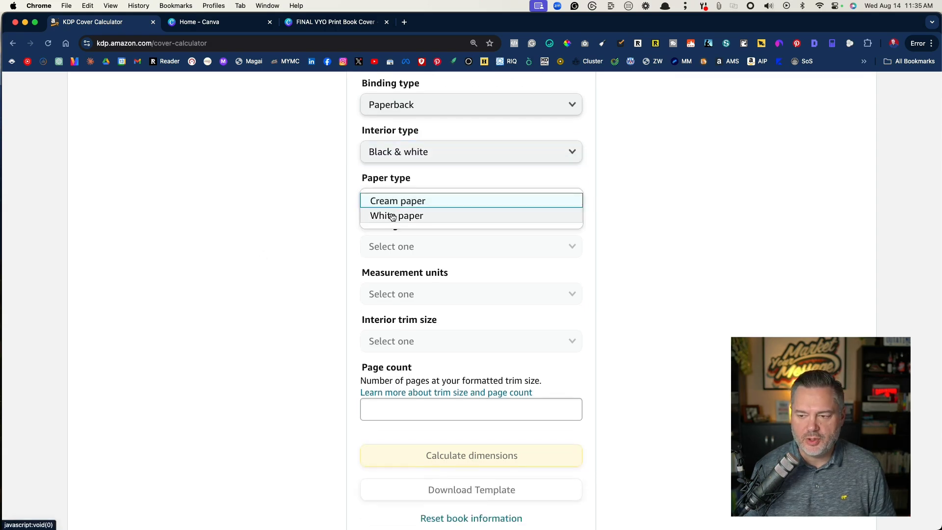
pyautogui.click(393, 218)
# - Set reading direction Left to Right, units to Inches, and trim size 5.5 x 8.5 in
pyautogui.scroll(-1, 290, 238)
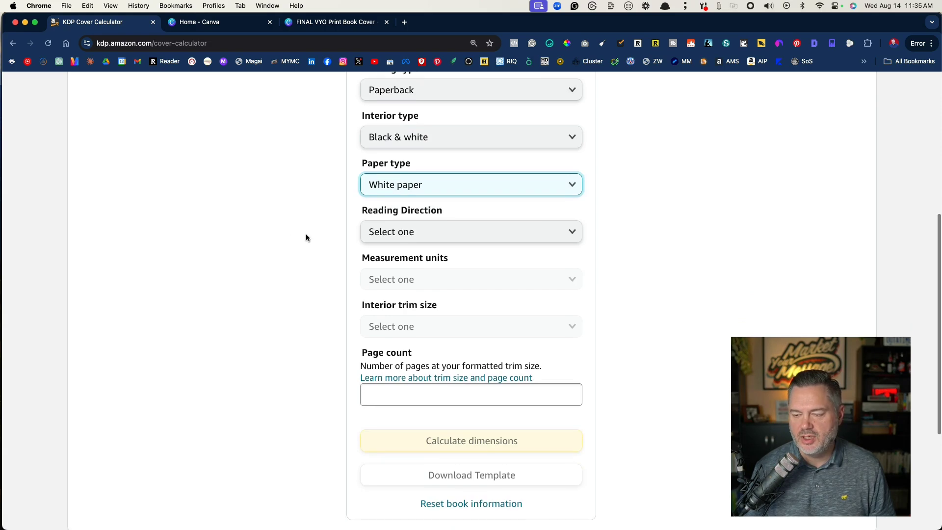
pyautogui.click(377, 228)
pyautogui.click(378, 236)
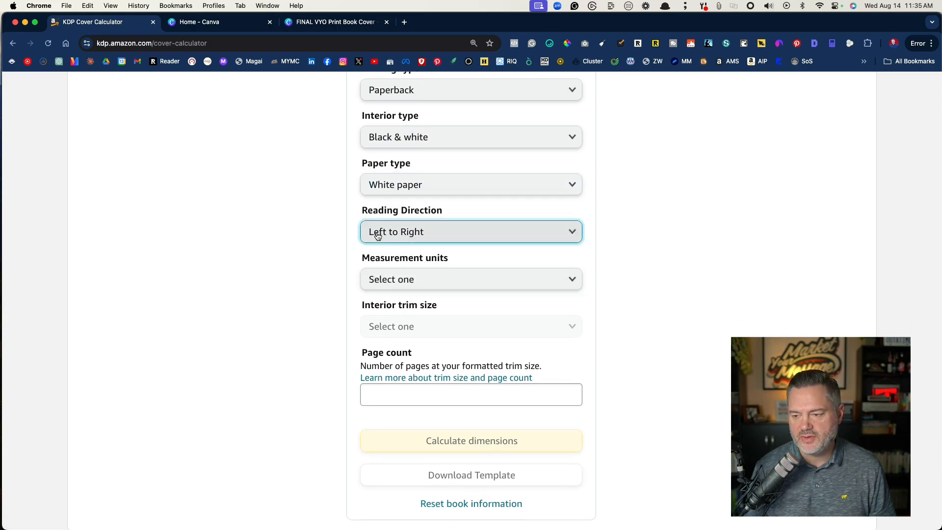
pyautogui.click(389, 279)
pyautogui.click(389, 285)
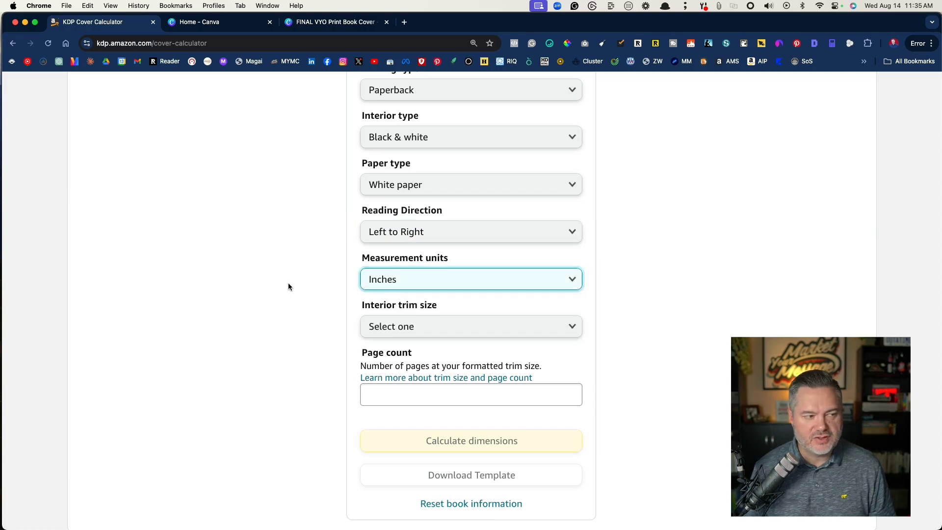
pyautogui.scroll(-1, 290, 282)
pyautogui.click(384, 282)
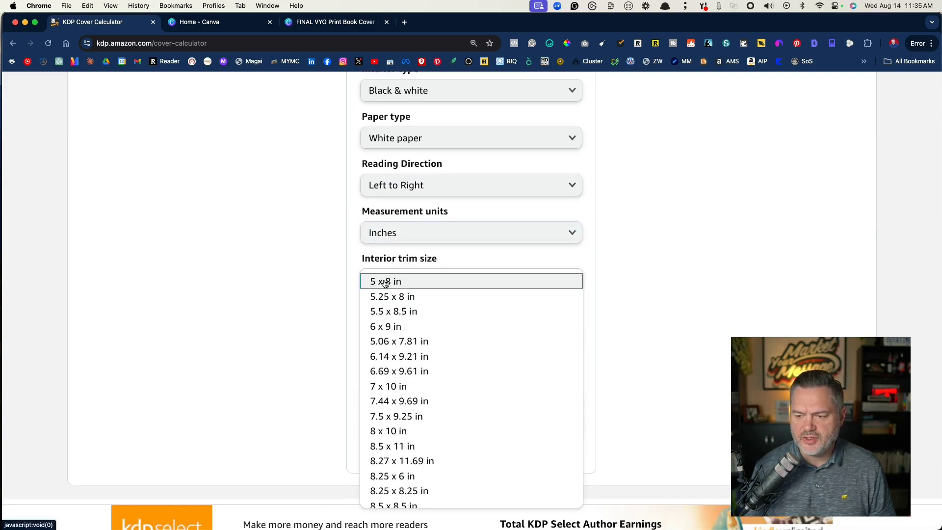
pyautogui.scroll(-1, 385, 284)
pyautogui.scroll(1, 385, 284)
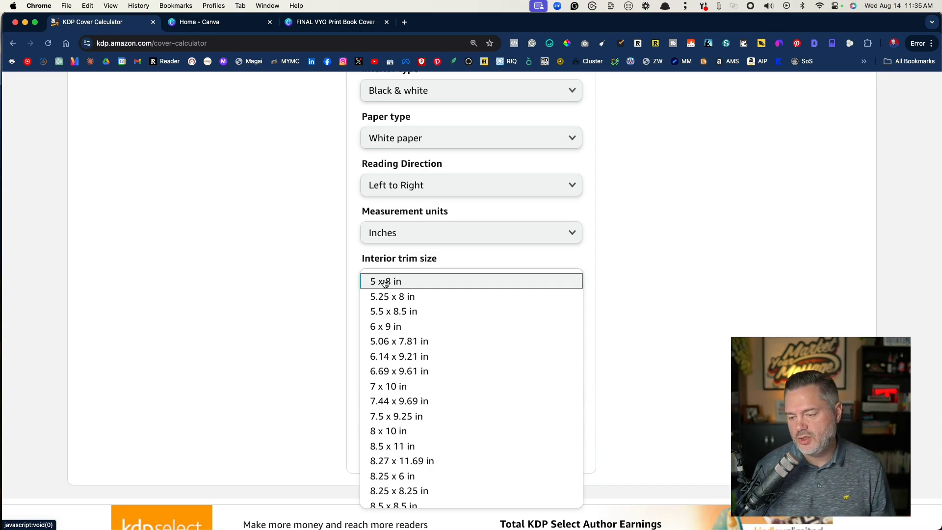
pyautogui.click(401, 316)
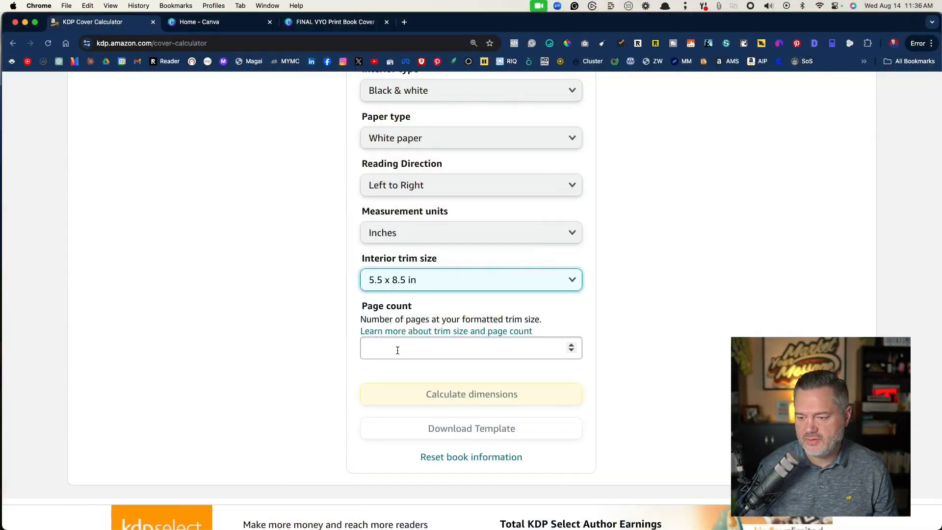
# - Calculate dimensions for 184 pages: full cover 11.664 x 8.75 in, spine 0.414 in
pyautogui.click(397, 351)
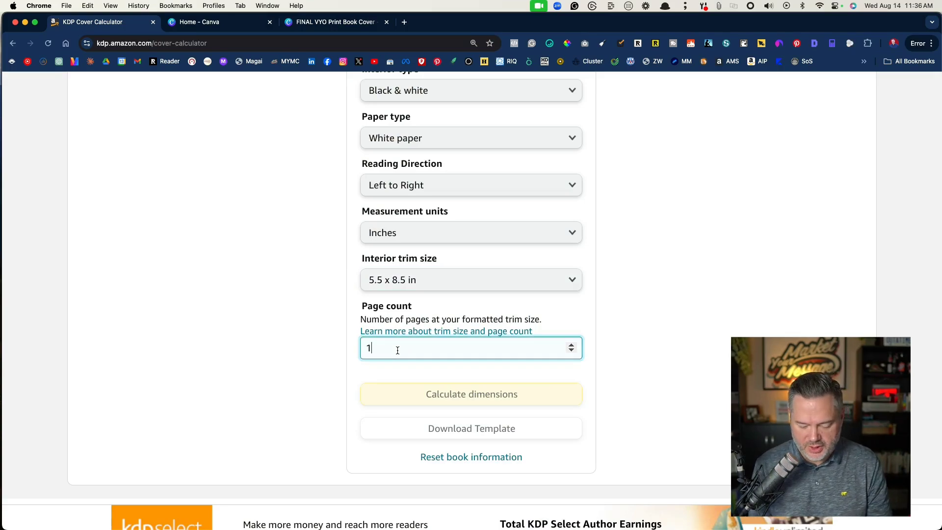
pyautogui.click(314, 334)
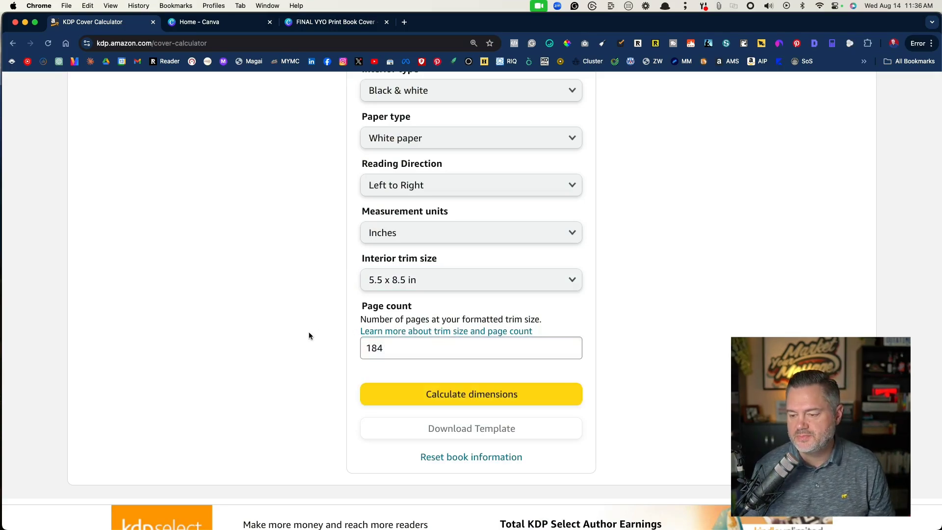
pyautogui.scroll(-3, 314, 334)
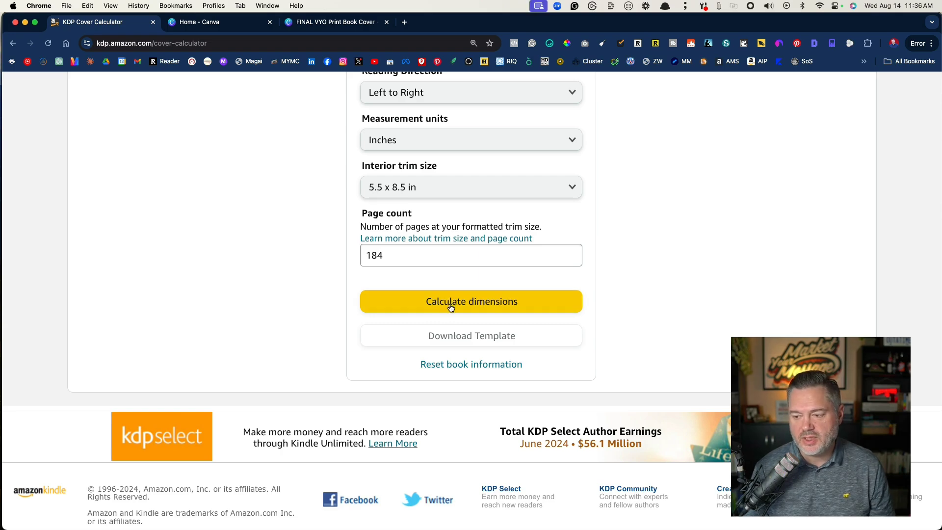
pyautogui.click(450, 303)
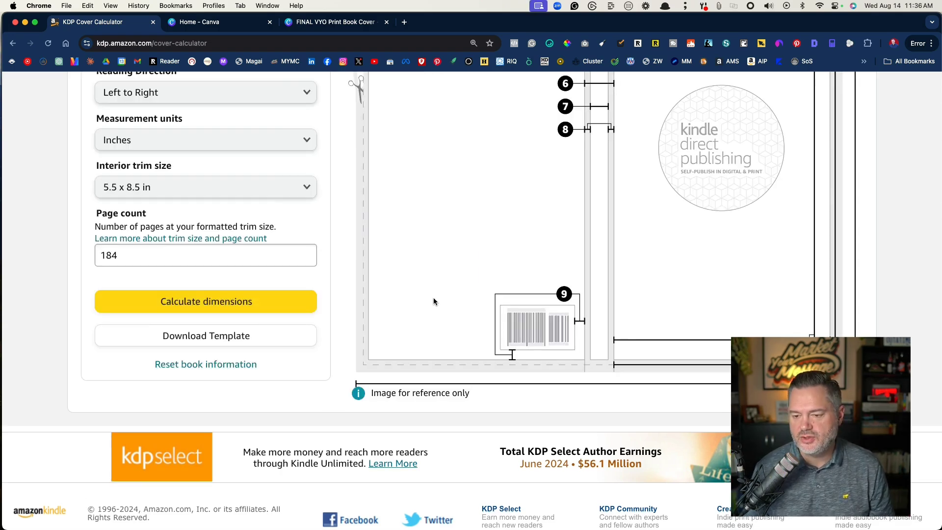
pyautogui.scroll(4, 352, 261)
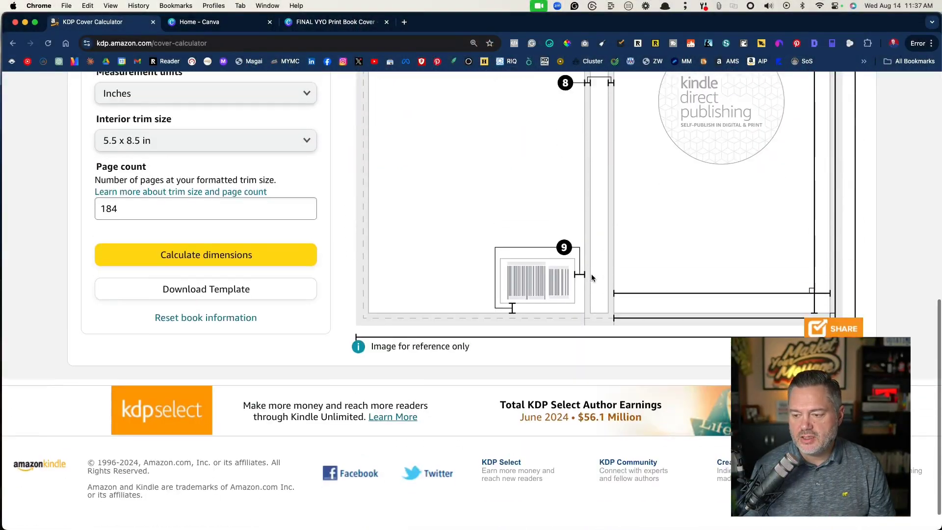
pyautogui.scroll(6, 592, 277)
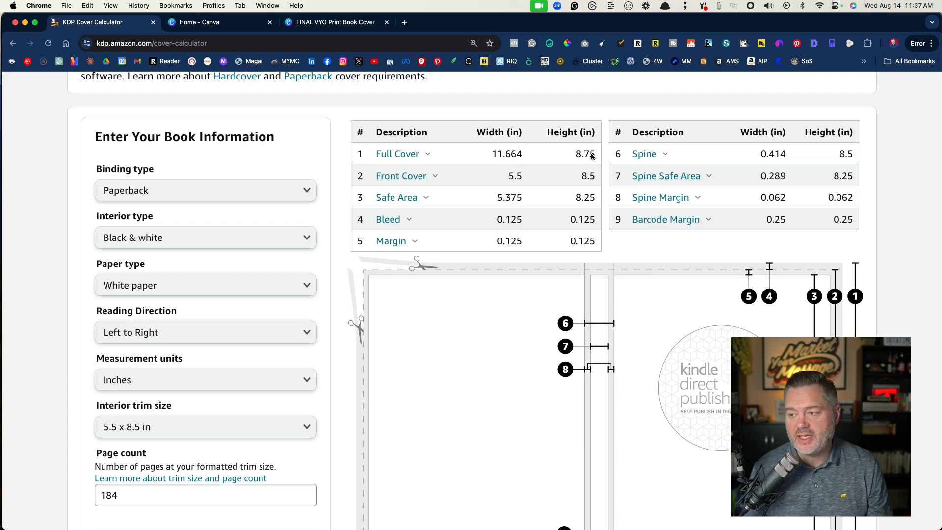
pyautogui.moveTo(594, 155); pyautogui.dragTo(478, 154)
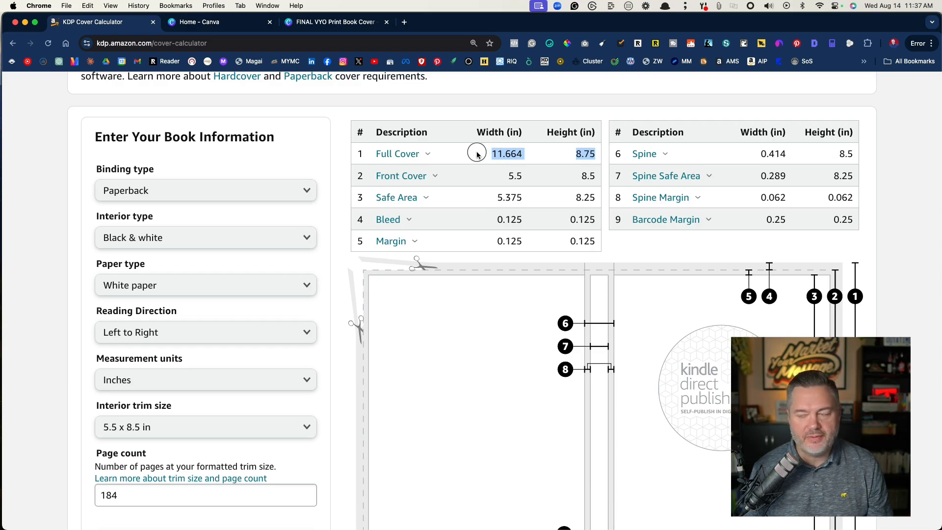
pyautogui.click(553, 155)
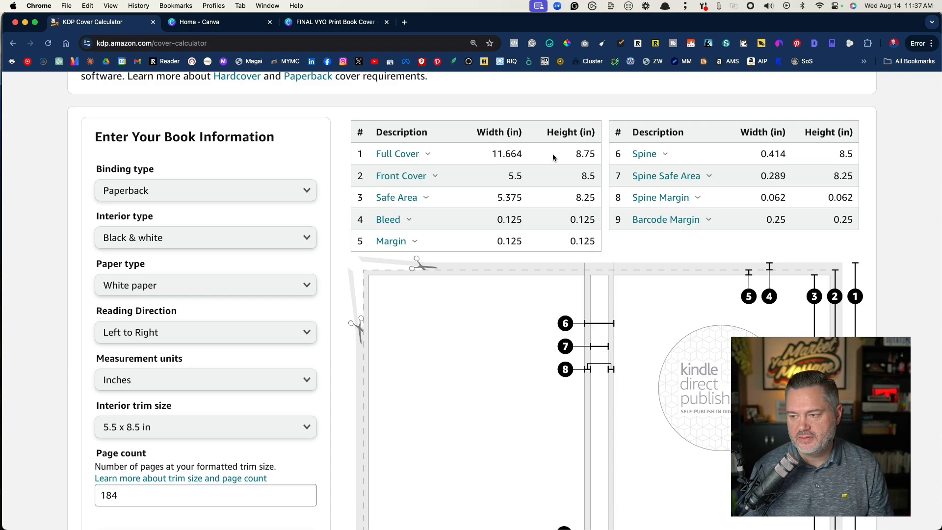
pyautogui.scroll(-5, 465, 303)
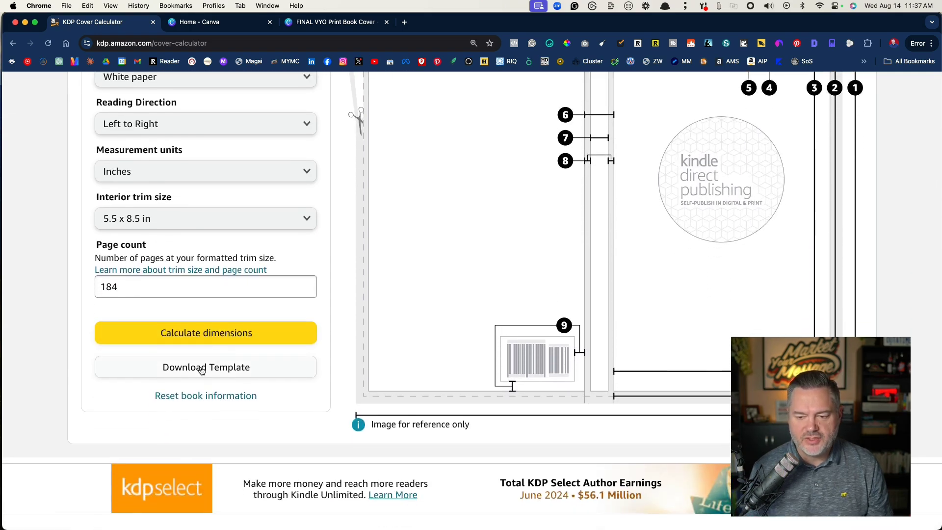
# - Download the KDP cover template files and preview the PNG template
pyautogui.click(199, 371)
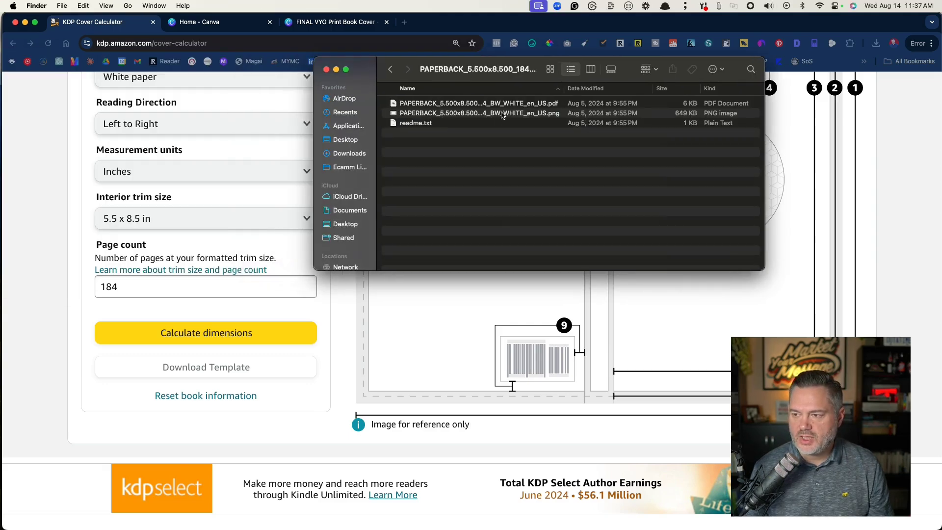
pyautogui.click(506, 116)
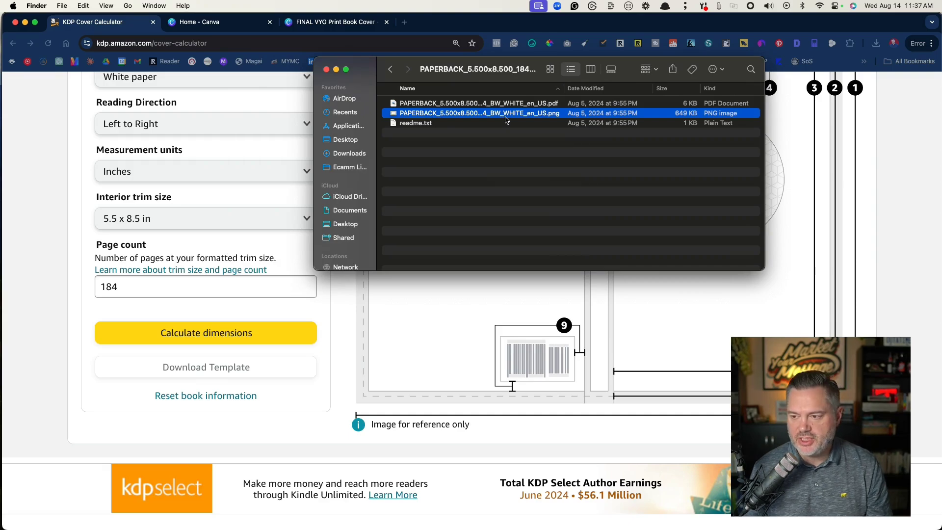
pyautogui.press('space')
pyautogui.click(168, 38)
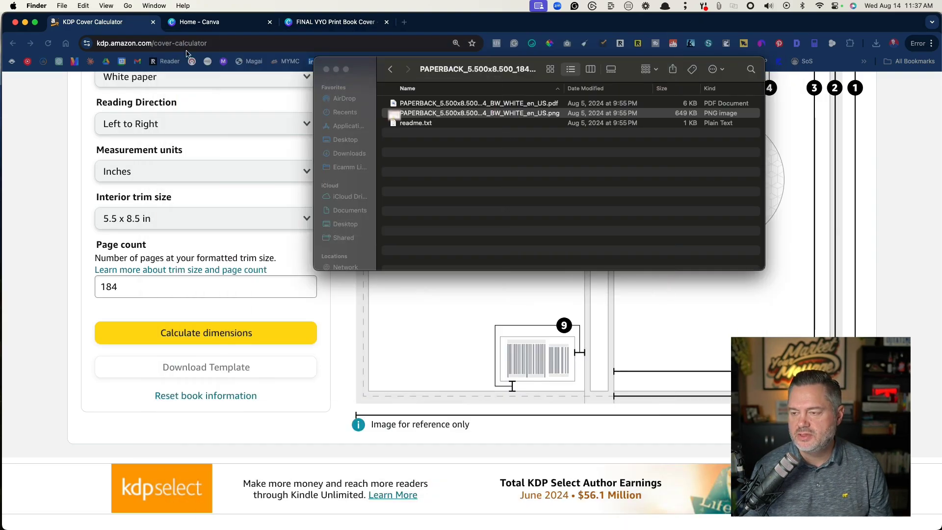
# - Preview the PDF template, then close the PAPERBACK template folder in Finder
pyautogui.click(474, 103)
pyautogui.press('space')
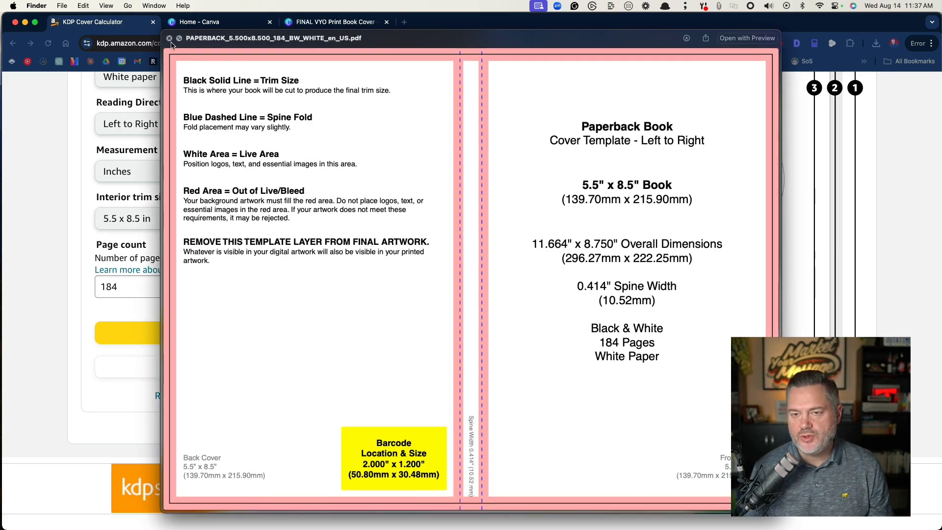
pyautogui.click(170, 38)
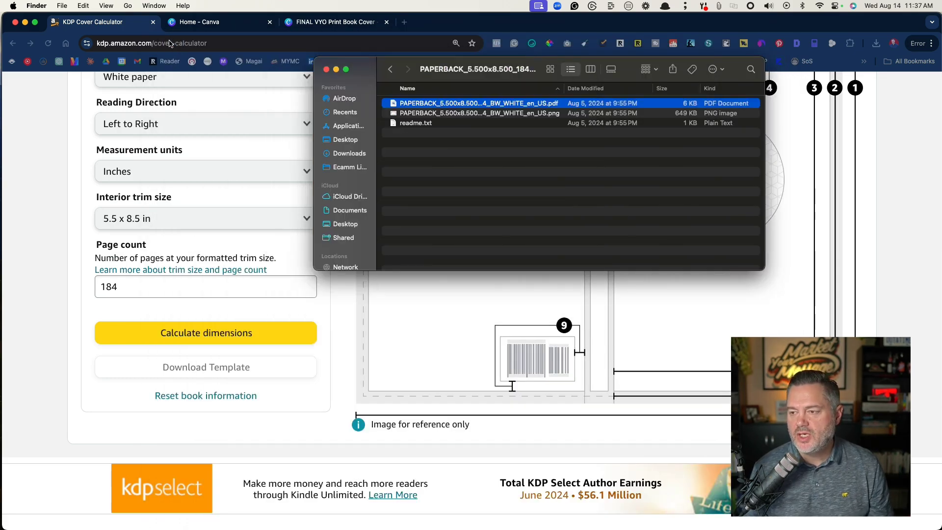
pyautogui.click(494, 114)
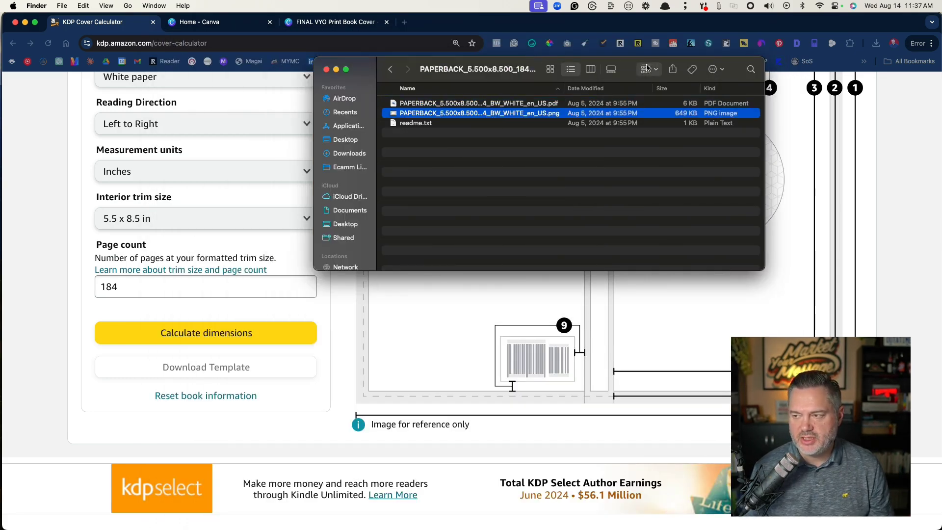
pyautogui.press('super+w')
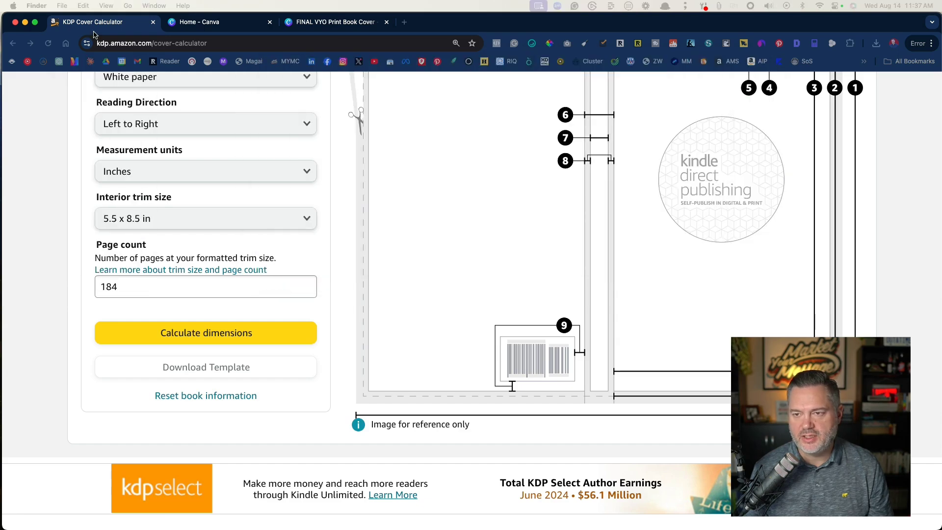
# - Start a custom-size Canva design and paste the calculator's 11.664 full-cover width
pyautogui.click(206, 23)
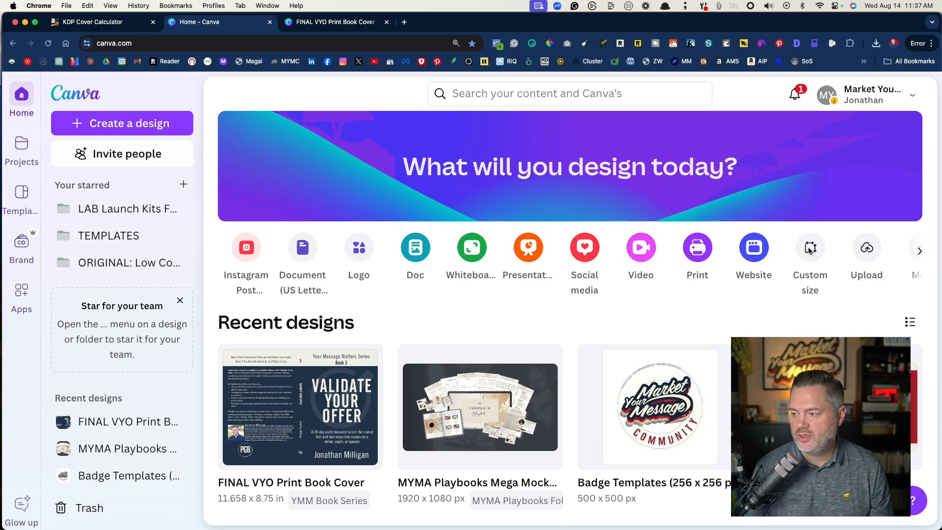
pyautogui.click(810, 251)
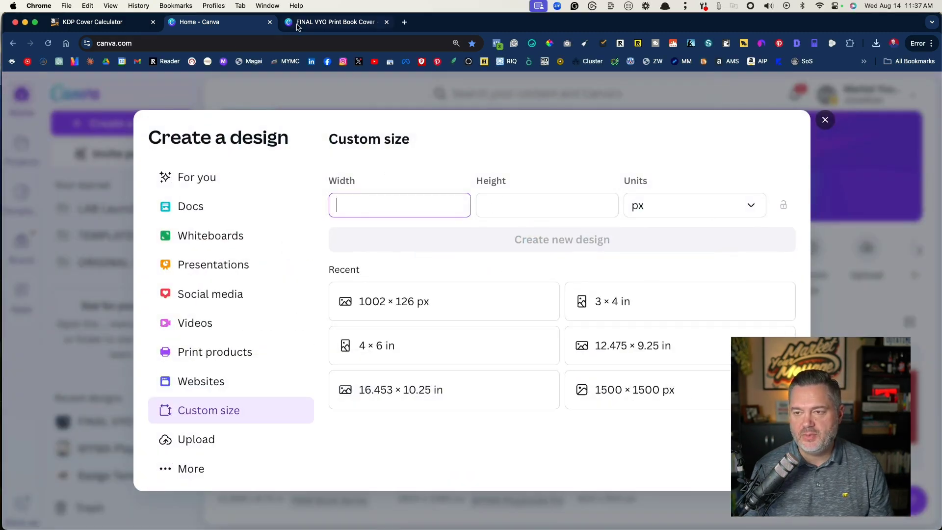
pyautogui.click(298, 26)
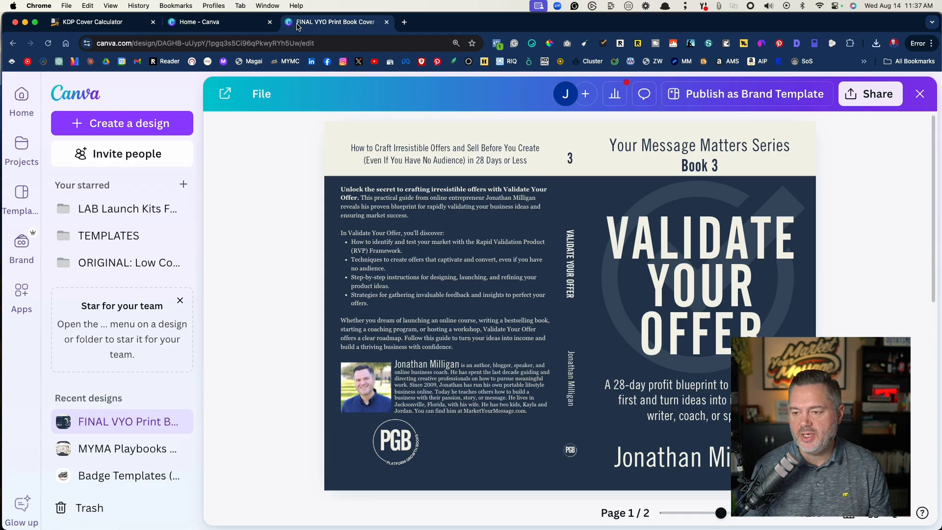
pyautogui.click(110, 25)
pyautogui.scroll(6, 460, 137)
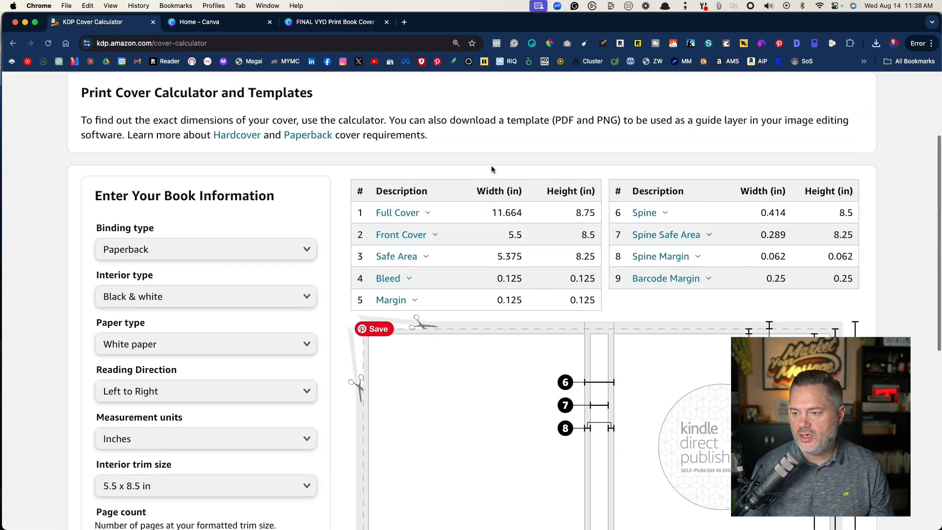
pyautogui.moveTo(525, 216); pyautogui.dragTo(477, 215)
pyautogui.press('super+c')
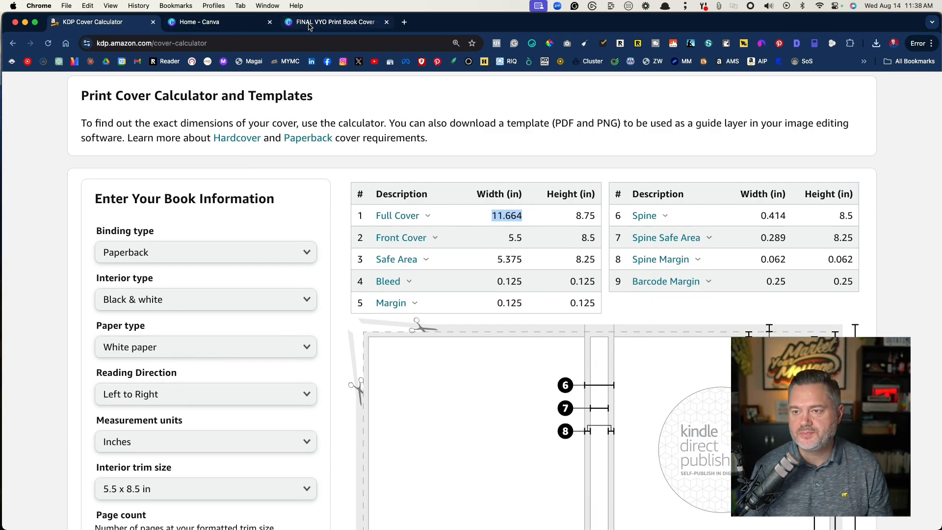
pyautogui.click(232, 25)
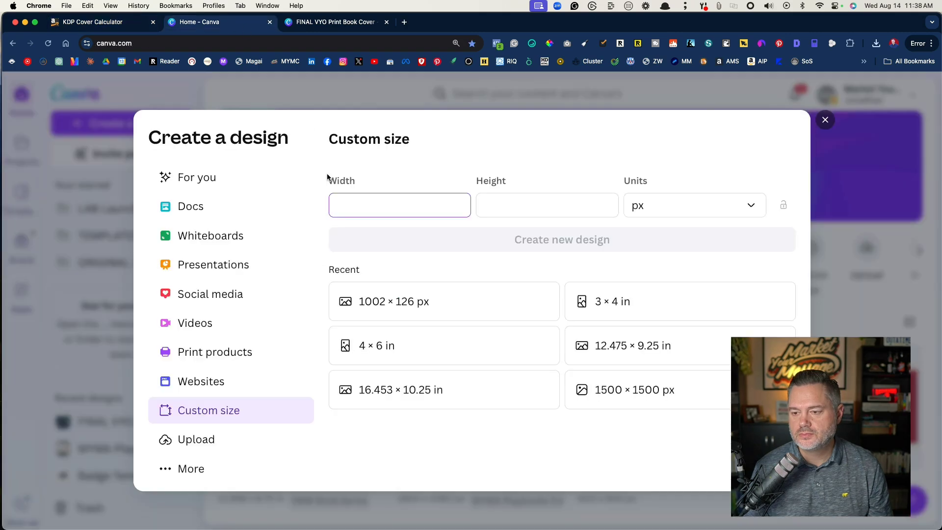
pyautogui.press('super+v')
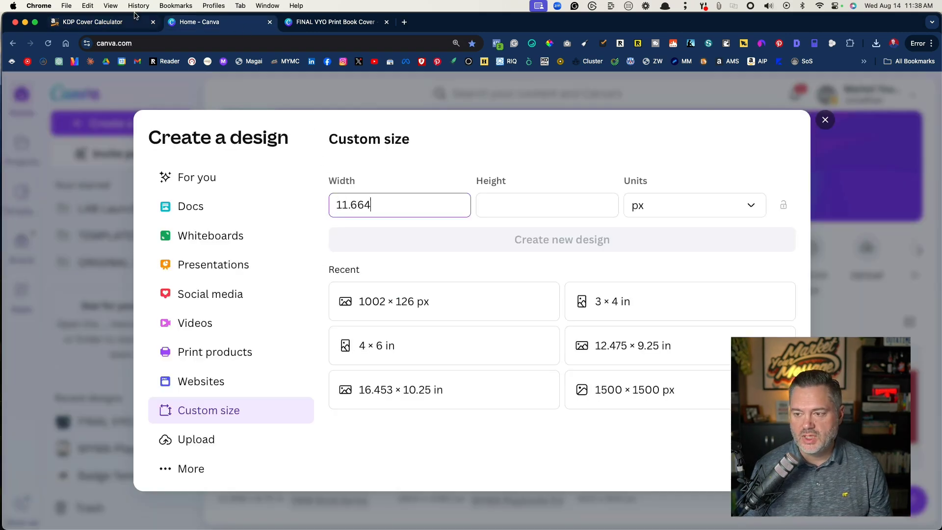
# - Switch the custom size units to inches and re-enter 11.664 as the width
pyautogui.click(637, 205)
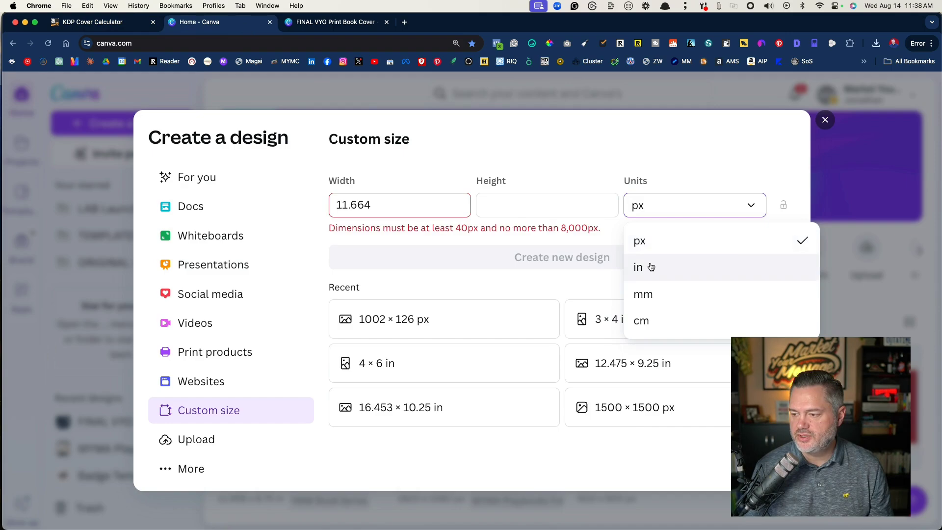
pyautogui.click(637, 266)
pyautogui.doubleClick(390, 204)
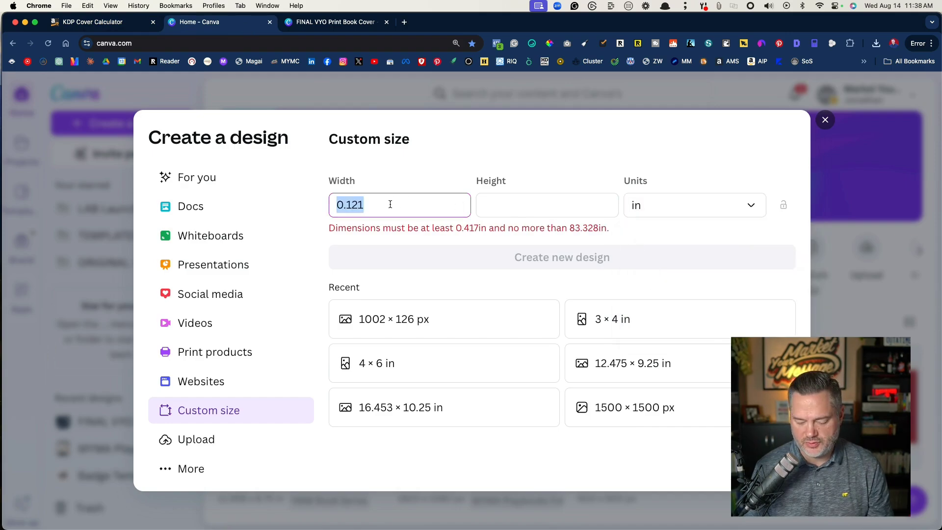
pyautogui.press('super+v')
pyautogui.click(449, 167)
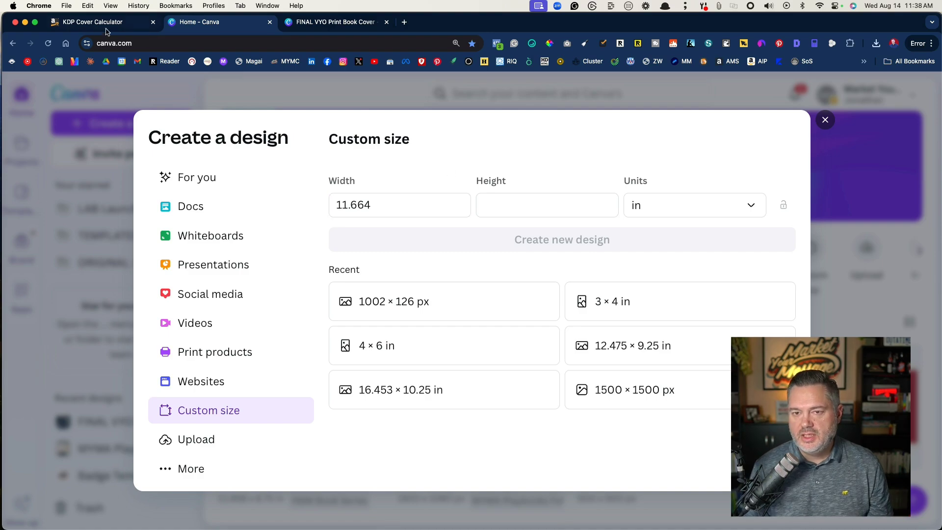
# - Copy the 8.75 height from the calculator and create the 11.664 x 8.75 in design
pyautogui.click(84, 22)
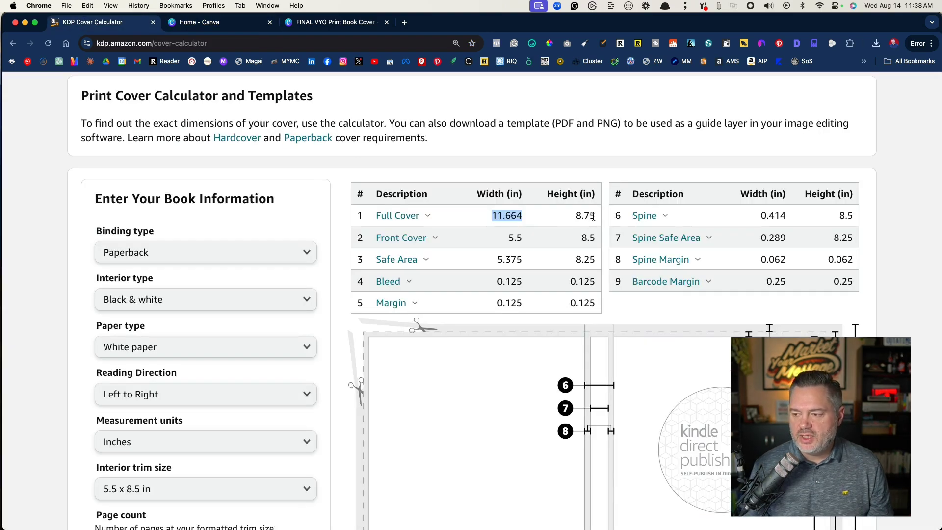
pyautogui.moveTo(594, 216); pyautogui.dragTo(578, 216)
pyautogui.press('super+c')
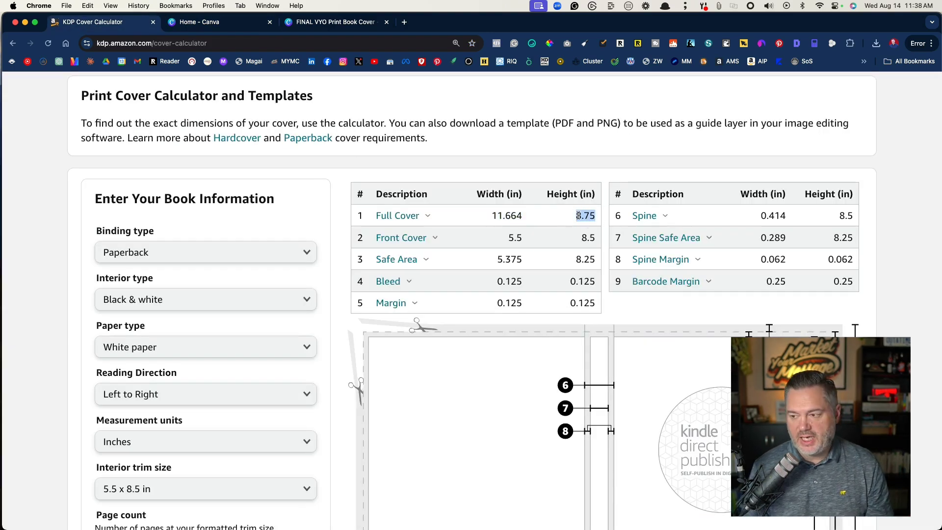
pyautogui.click(216, 23)
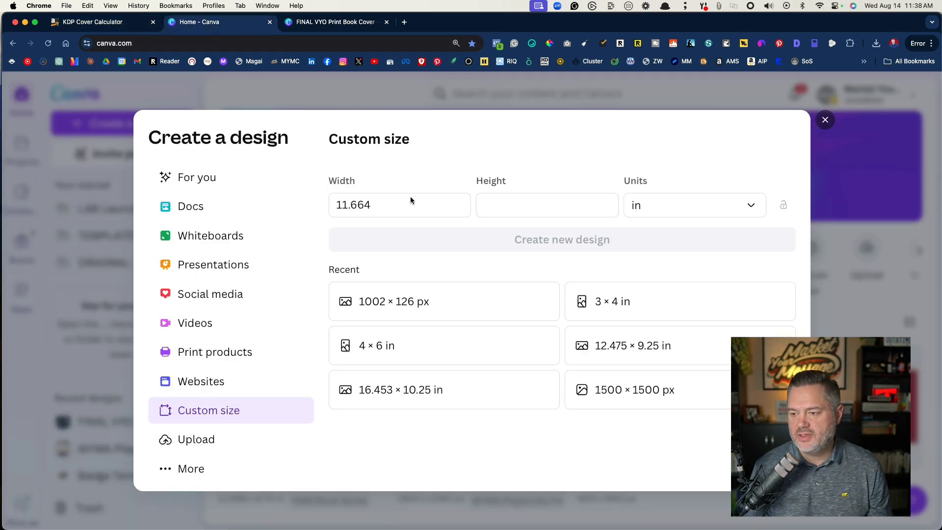
pyautogui.click(520, 206)
pyautogui.press('super+v')
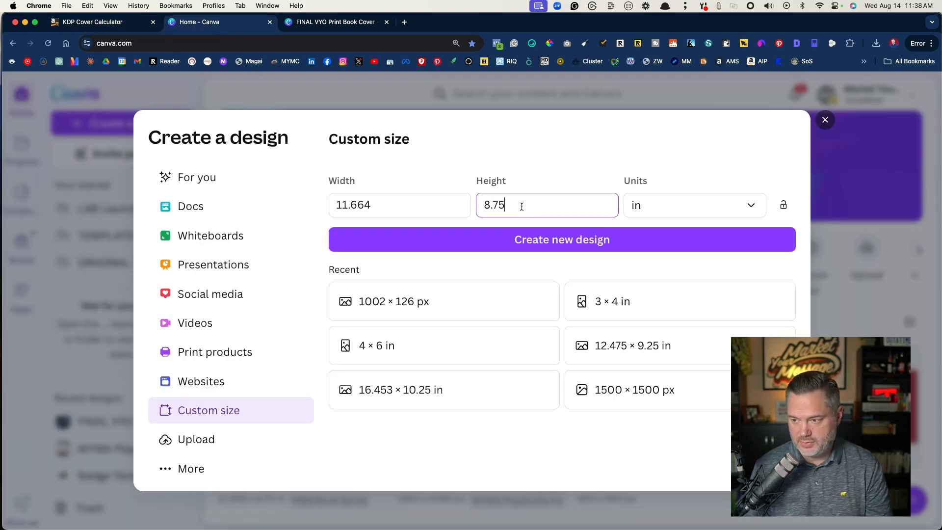
pyautogui.click(502, 241)
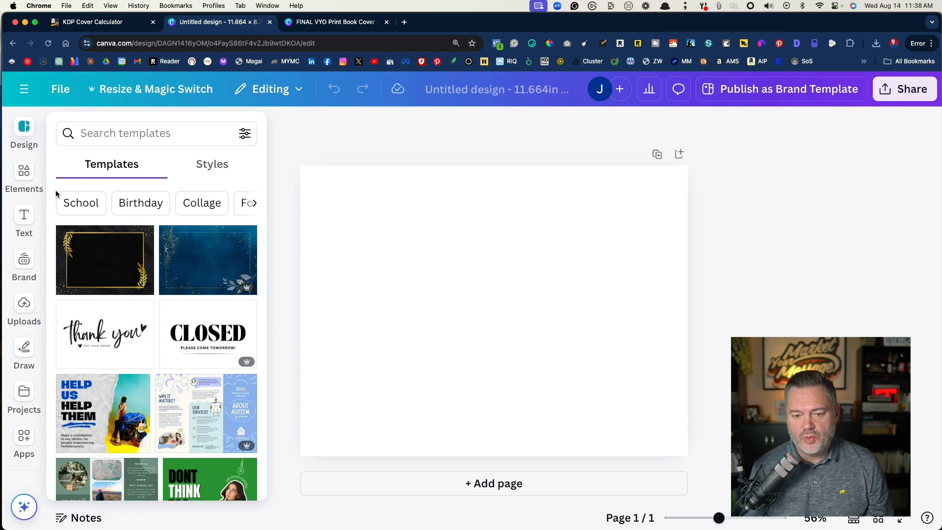
# - Upload the PAPERBACK template PNG from the computer into Canva
pyautogui.click(24, 306)
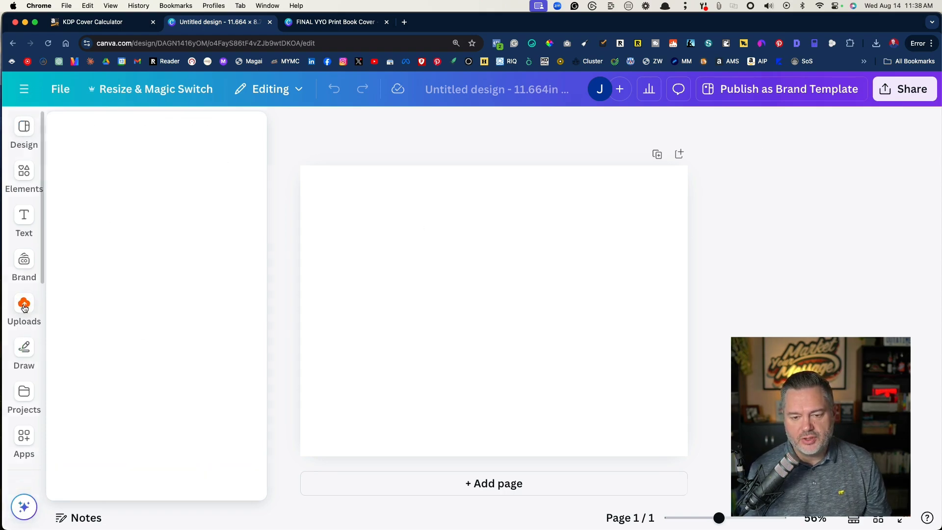
pyautogui.click(118, 162)
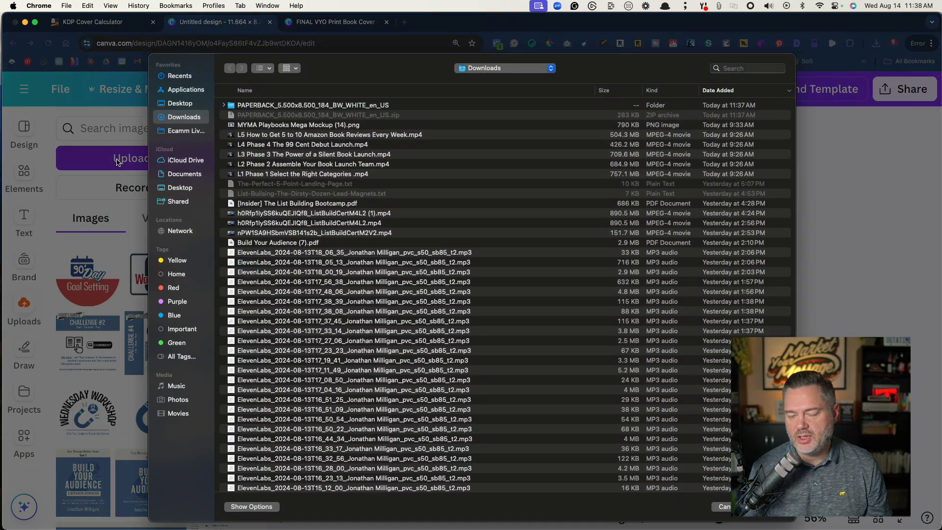
pyautogui.click(223, 106)
pyautogui.click(223, 106)
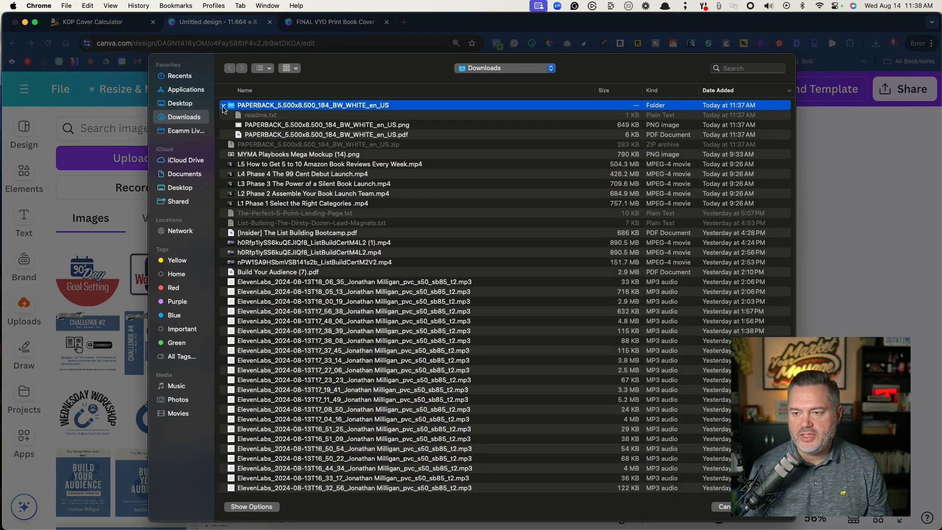
pyautogui.click(297, 127)
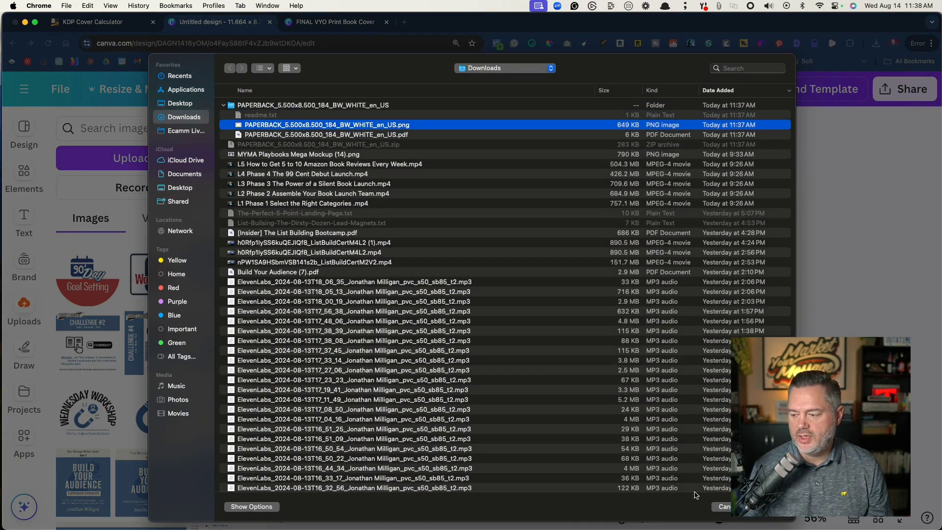
pyautogui.click(765, 506)
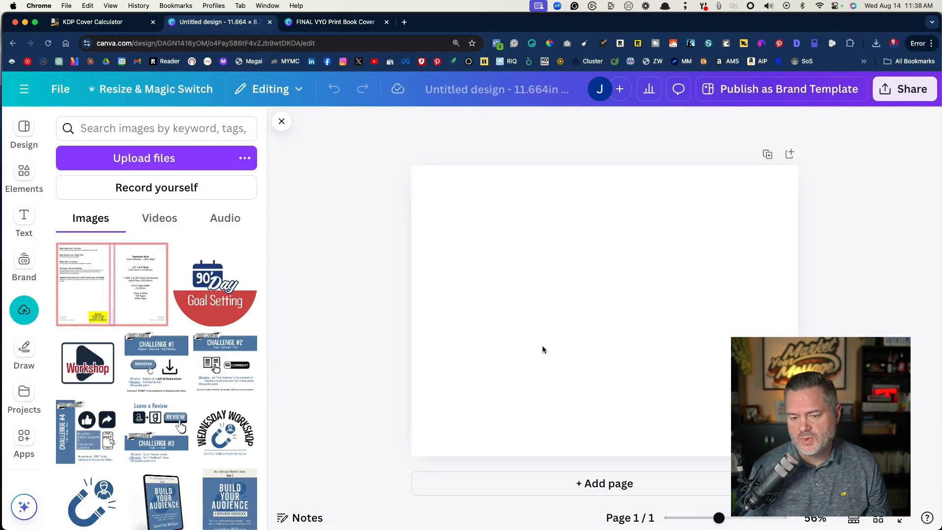
# - Place the template image on the page and resize it to fill the whole page
pyautogui.moveTo(81, 289); pyautogui.dragTo(431, 290)
pyautogui.moveTo(596, 309); pyautogui.dragTo(495, 231)
pyautogui.moveTo(703, 382); pyautogui.dragTo(797, 455)
pyautogui.press('Escape')
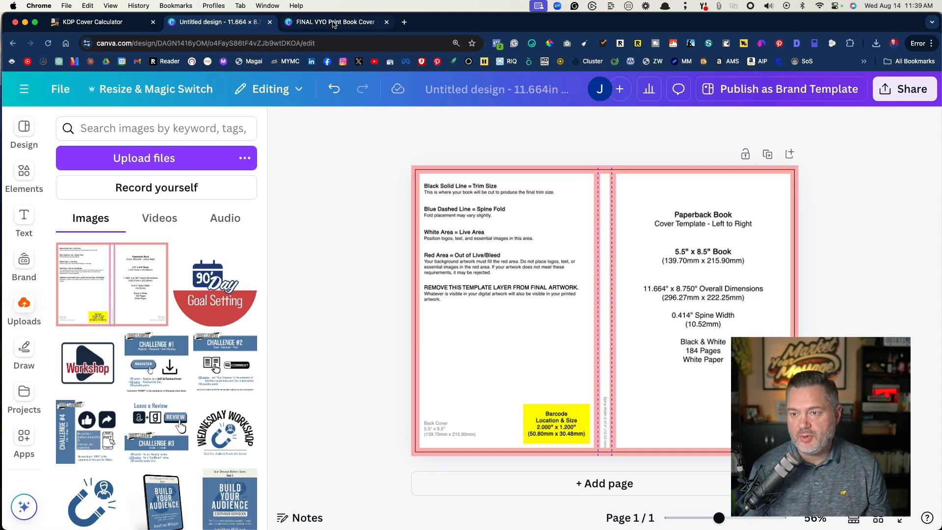
# - Open the FINAL VYO Print Book Cover design, zoom in, and view its page-2 template
pyautogui.click(333, 23)
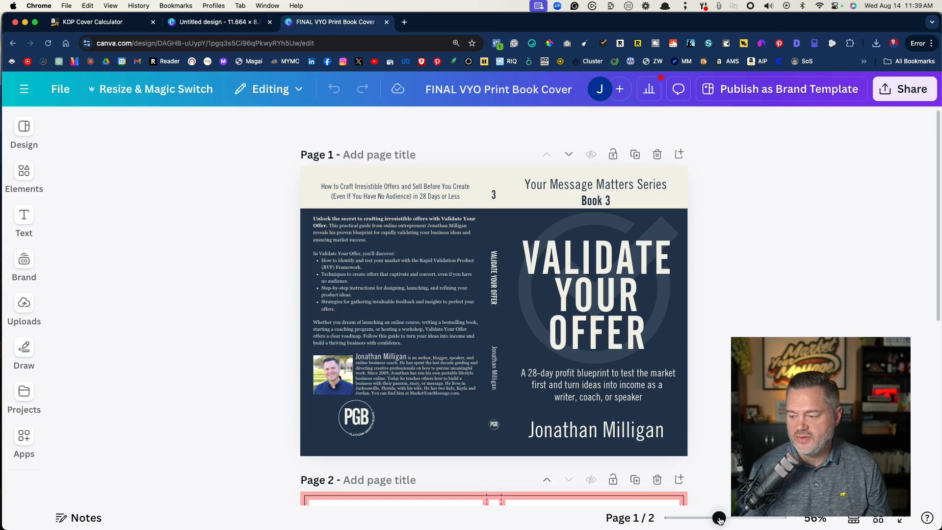
pyautogui.moveTo(719, 517); pyautogui.dragTo(724, 519)
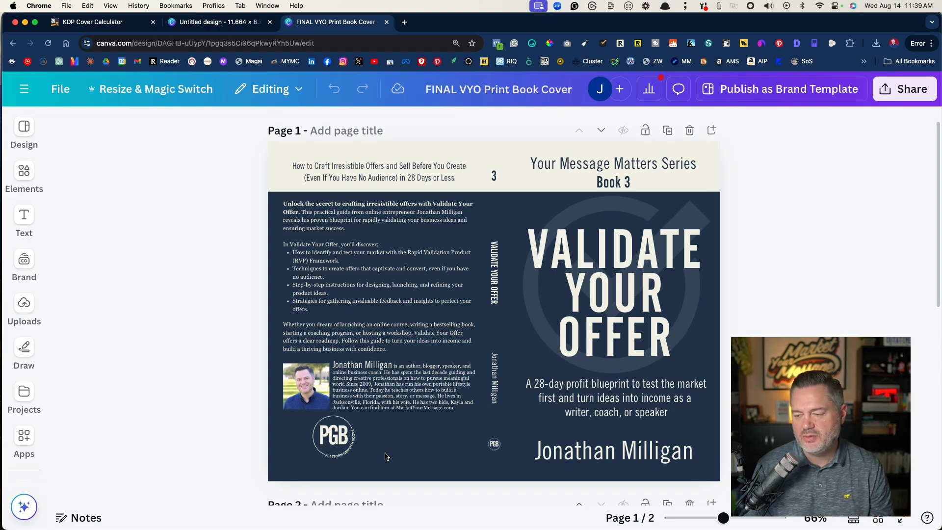
pyautogui.scroll(-5, 385, 335)
pyautogui.scroll(-2, 386, 335)
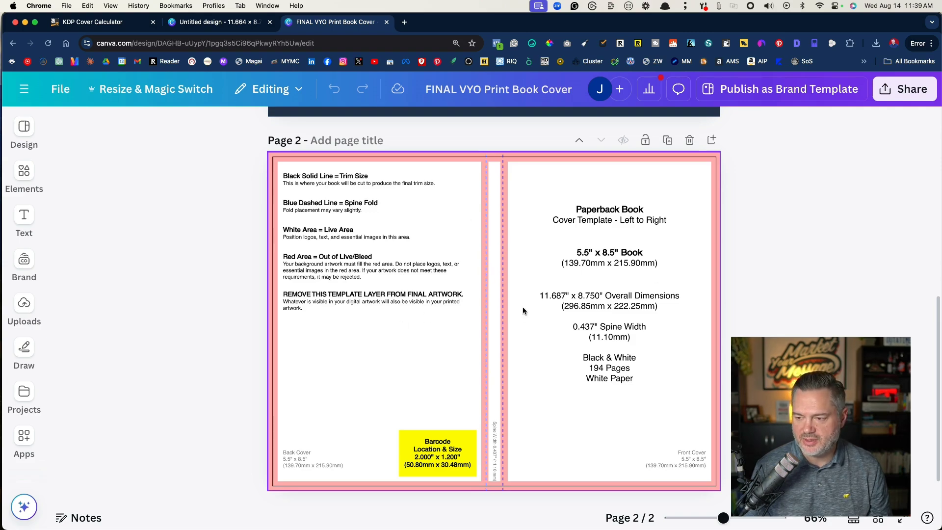
# - Move the 194-page KDP template from page 2 onto the page-1 cover and align it
pyautogui.scroll(3, 360, 305)
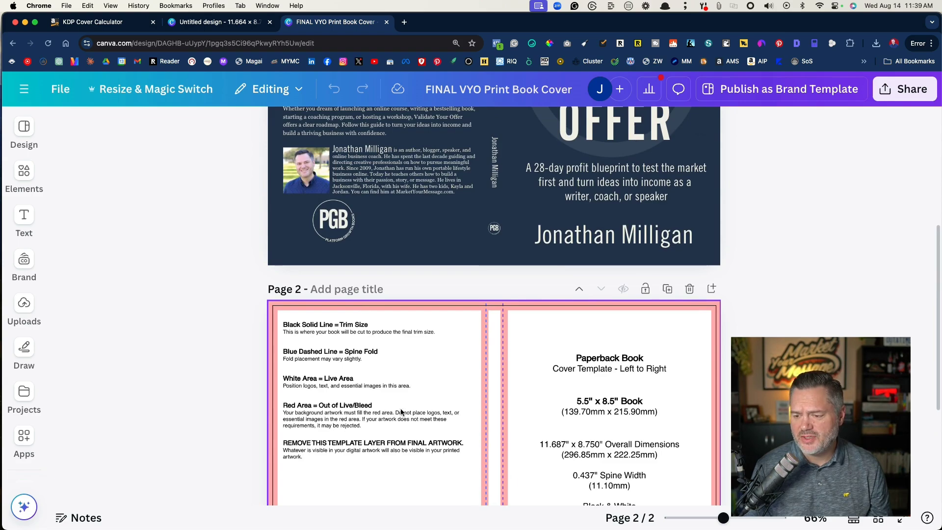
pyautogui.moveTo(401, 417); pyautogui.dragTo(387, 149)
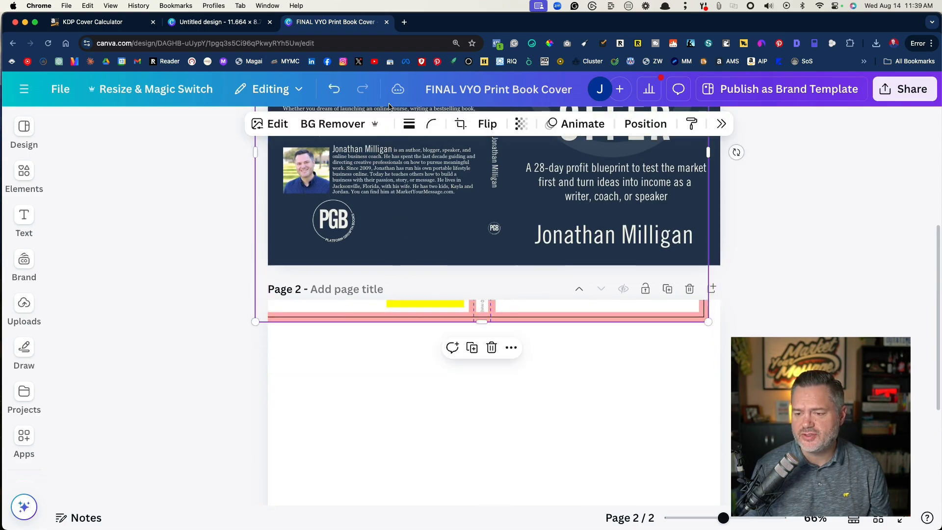
pyautogui.click(388, 148)
pyautogui.moveTo(383, 311); pyautogui.dragTo(384, 256)
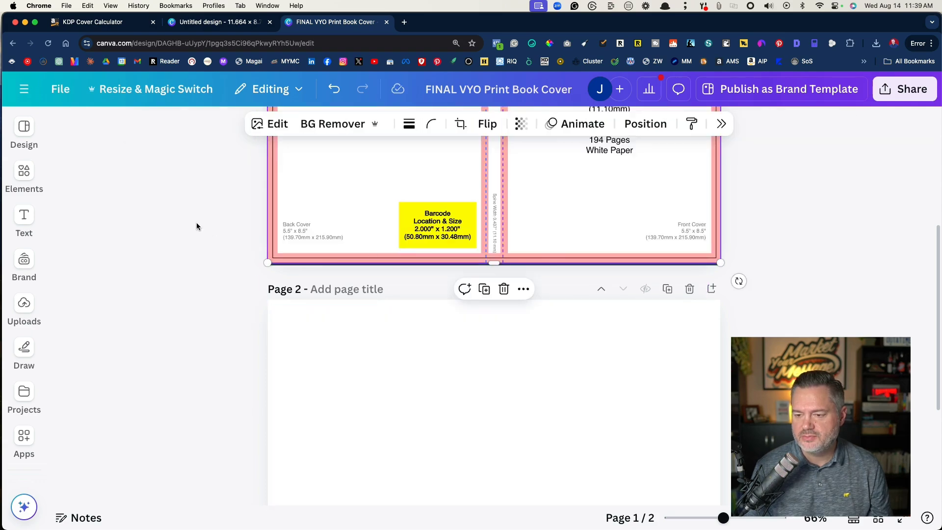
pyautogui.scroll(5, 197, 227)
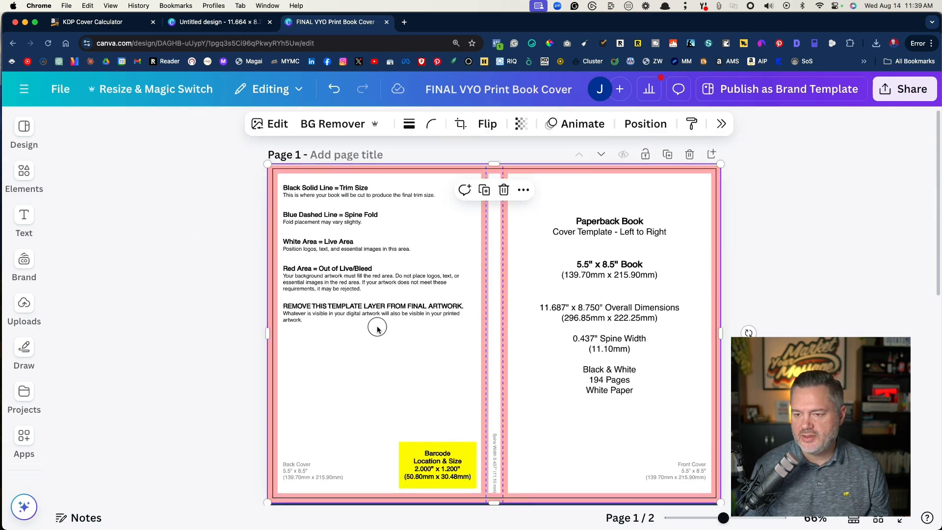
pyautogui.moveTo(377, 329); pyautogui.dragTo(377, 332)
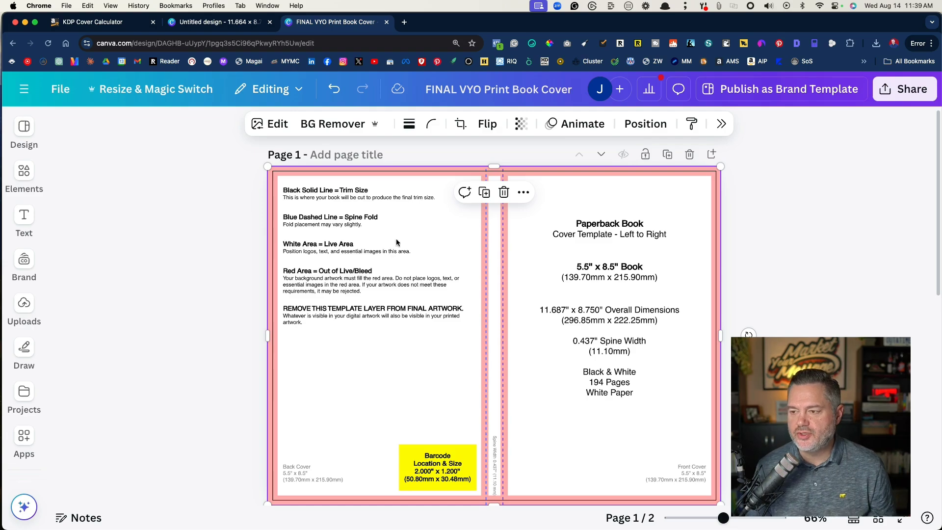
# - Lower the template's transparency below 100 so the cover art shows through
pyautogui.click(522, 125)
pyautogui.moveTo(552, 177); pyautogui.dragTo(499, 181)
pyautogui.click(172, 252)
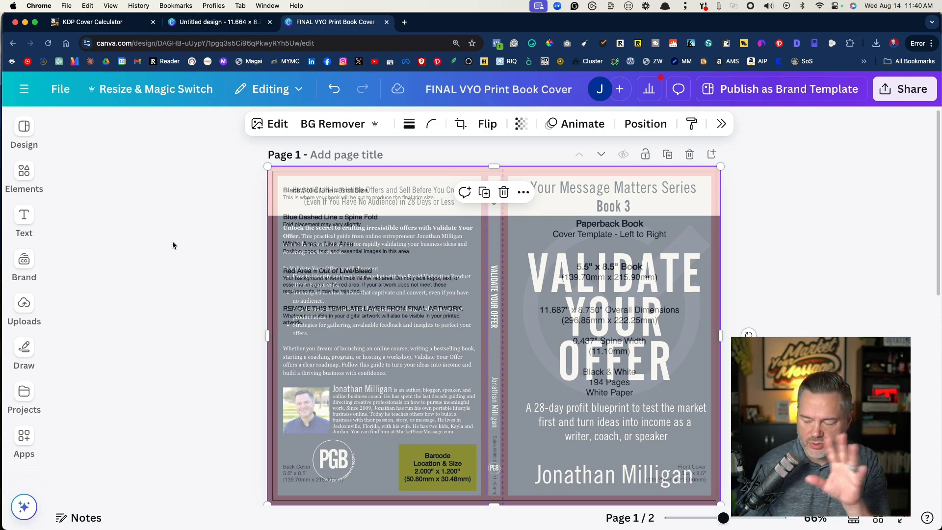
pyautogui.click(172, 241)
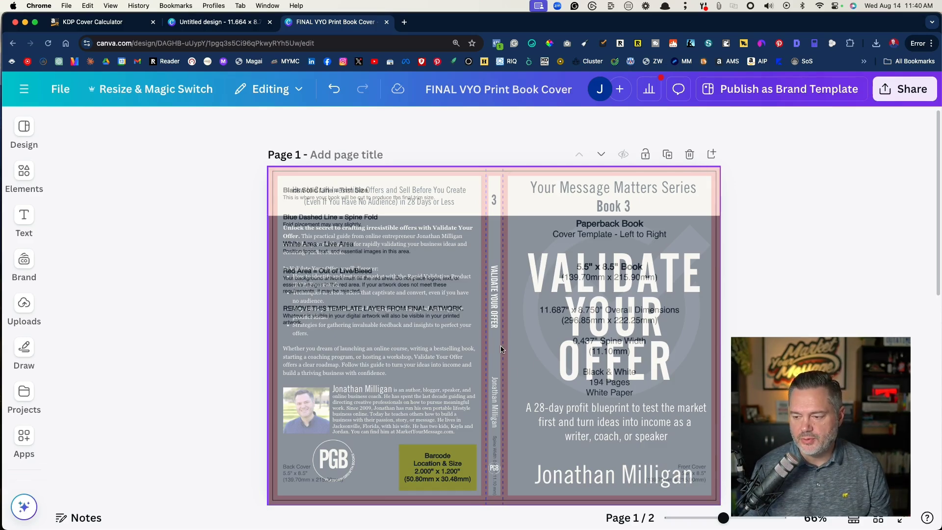
# - Set the template overlay's transparency back to 100, then zoom to inspect the pages
pyautogui.click(540, 254)
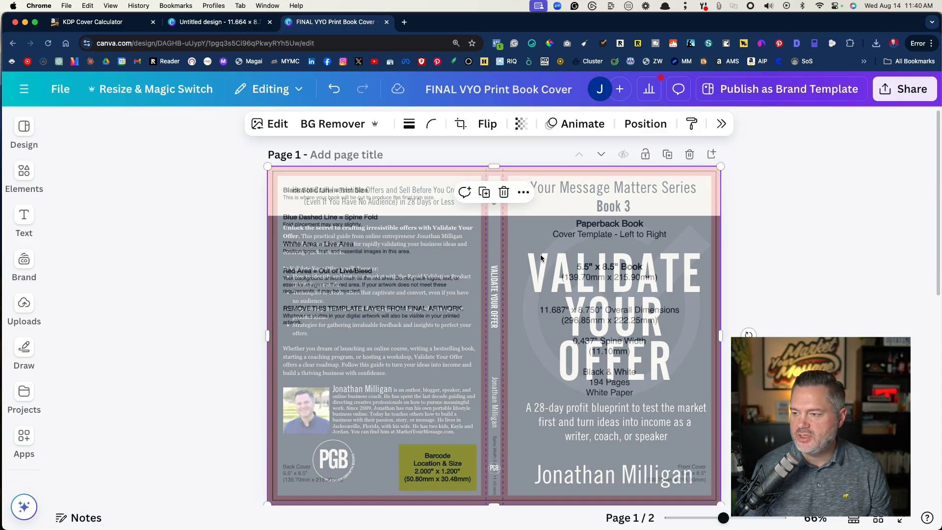
pyautogui.click(521, 123)
pyautogui.moveTo(504, 178); pyautogui.dragTo(556, 182)
pyautogui.click(534, 336)
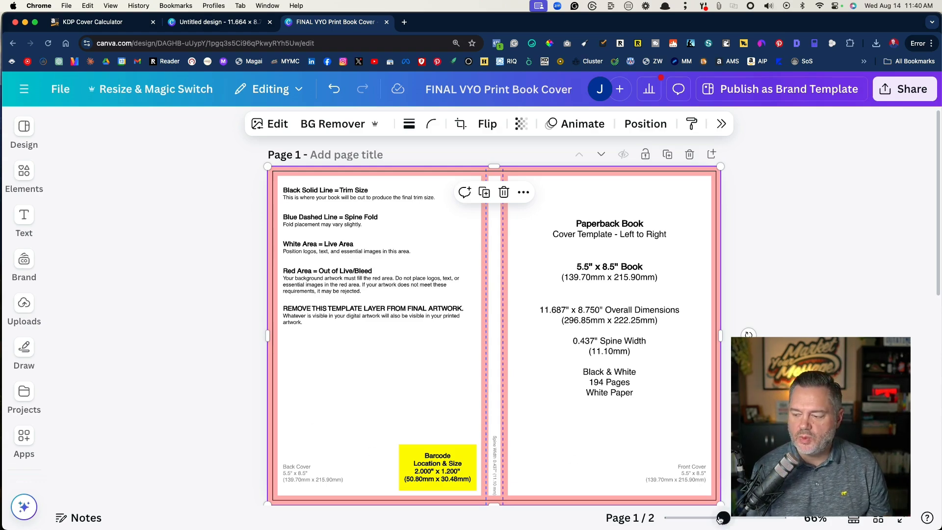
pyautogui.moveTo(723, 518); pyautogui.dragTo(732, 517)
pyautogui.scroll(-5, 483, 416)
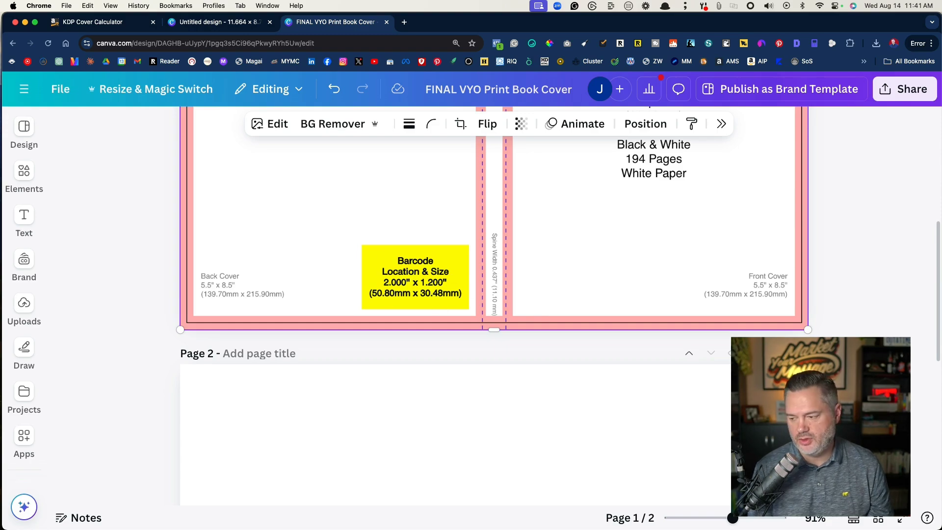
pyautogui.moveTo(733, 520); pyautogui.dragTo(722, 518)
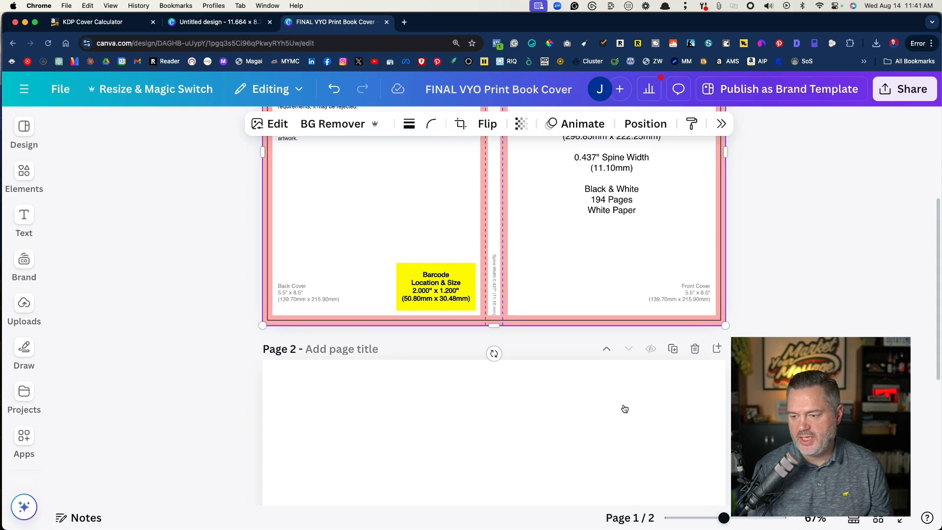
# - Adjust the template overlay's transparency slider, trying about 68 and settling on 65
pyautogui.scroll(4, 623, 404)
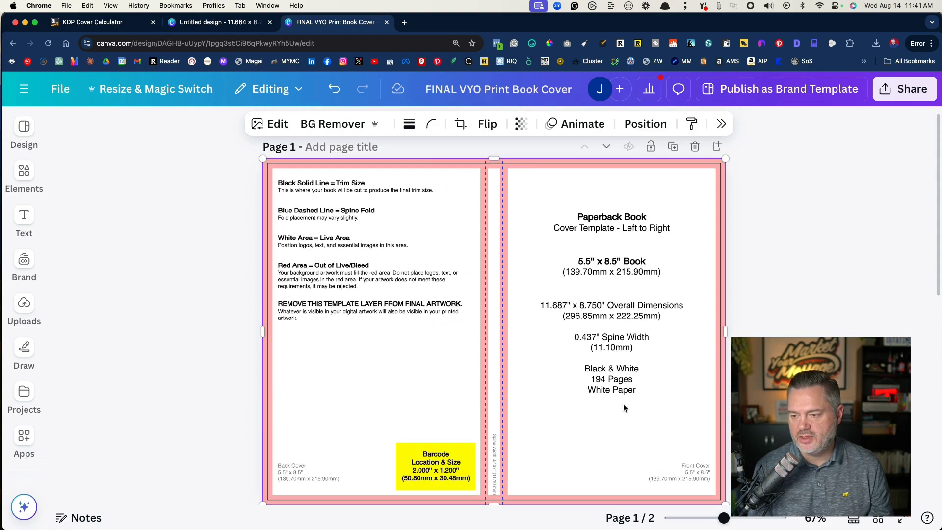
pyautogui.click(521, 124)
pyautogui.moveTo(555, 177); pyautogui.dragTo(504, 185)
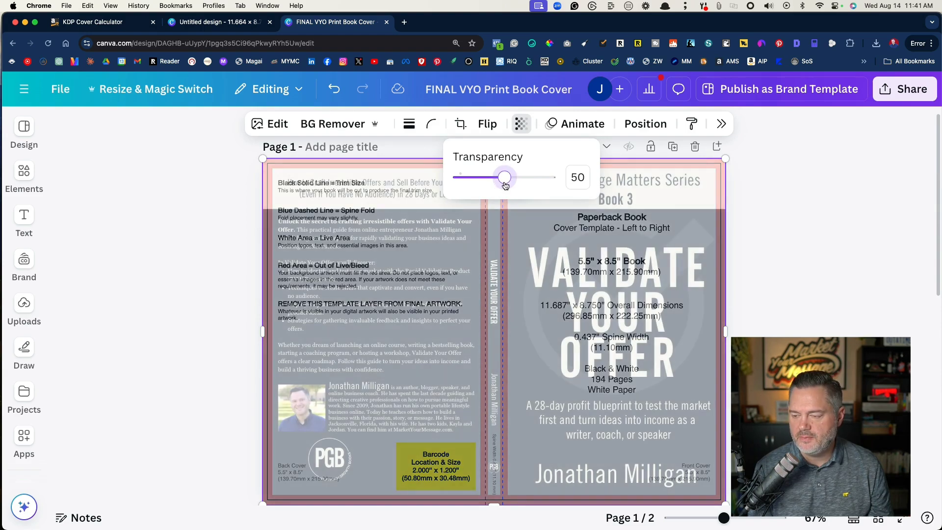
pyautogui.press('Escape')
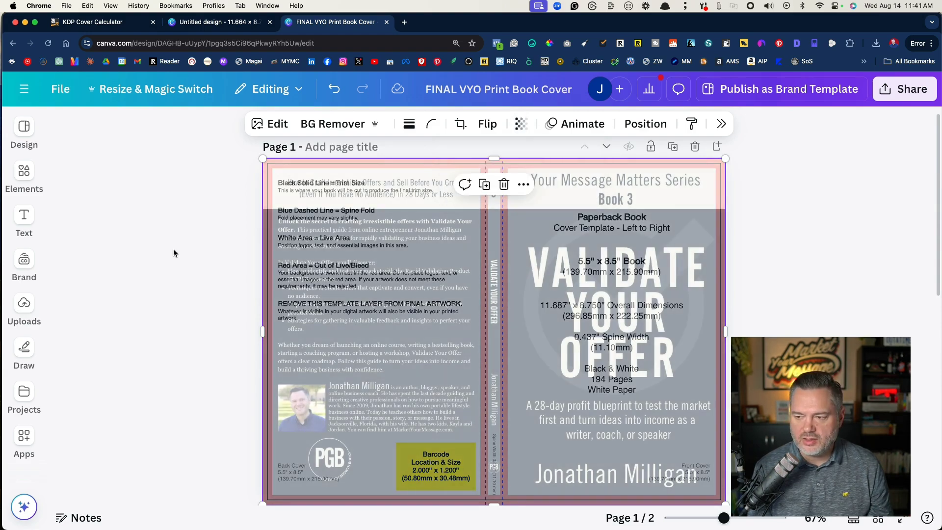
pyautogui.click(520, 124)
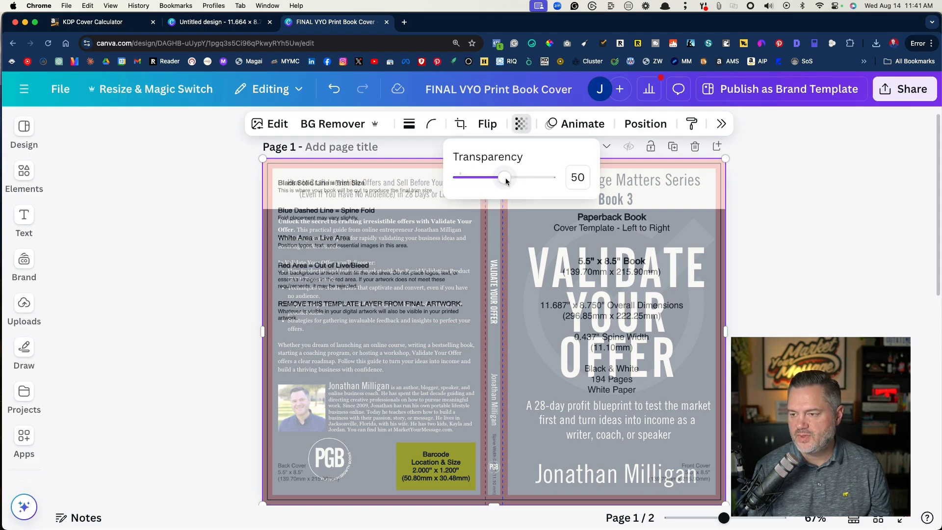
pyautogui.moveTo(505, 181); pyautogui.dragTo(488, 183)
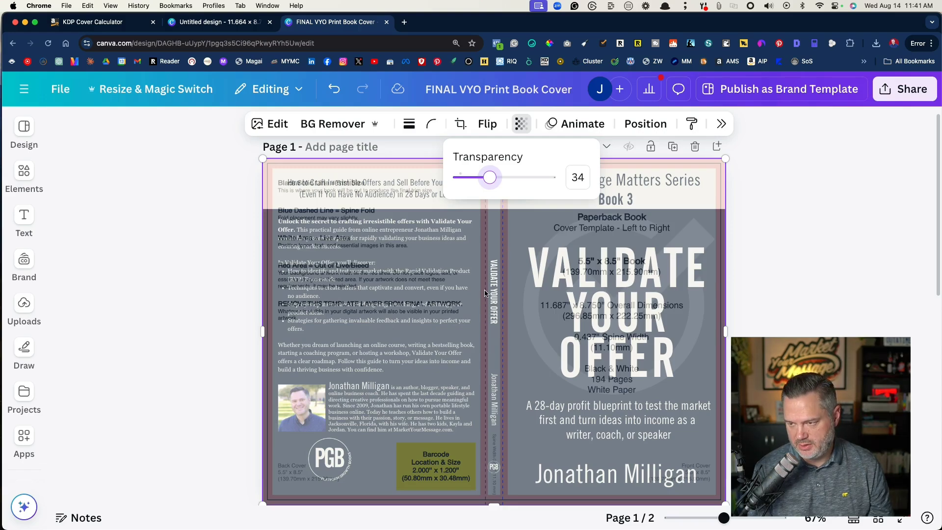
pyautogui.moveTo(489, 177); pyautogui.dragTo(521, 179)
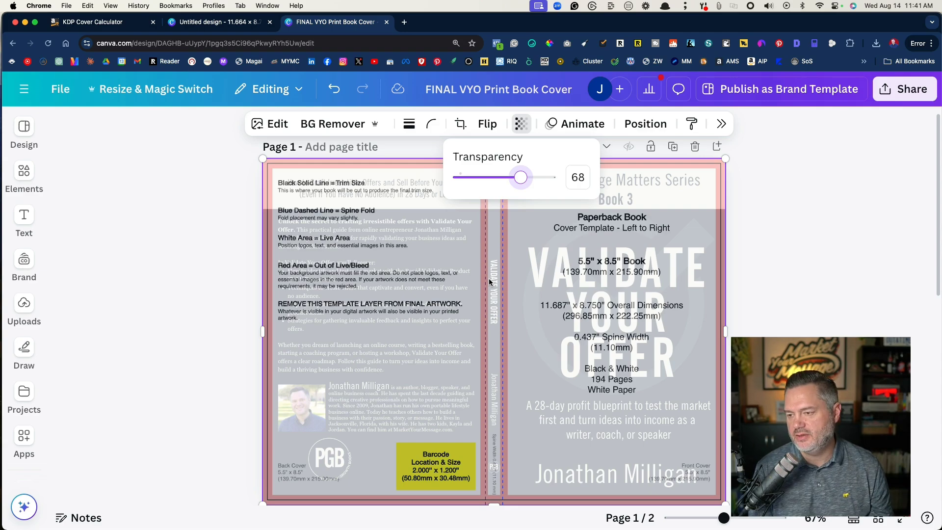
pyautogui.moveTo(520, 178); pyautogui.dragTo(518, 180)
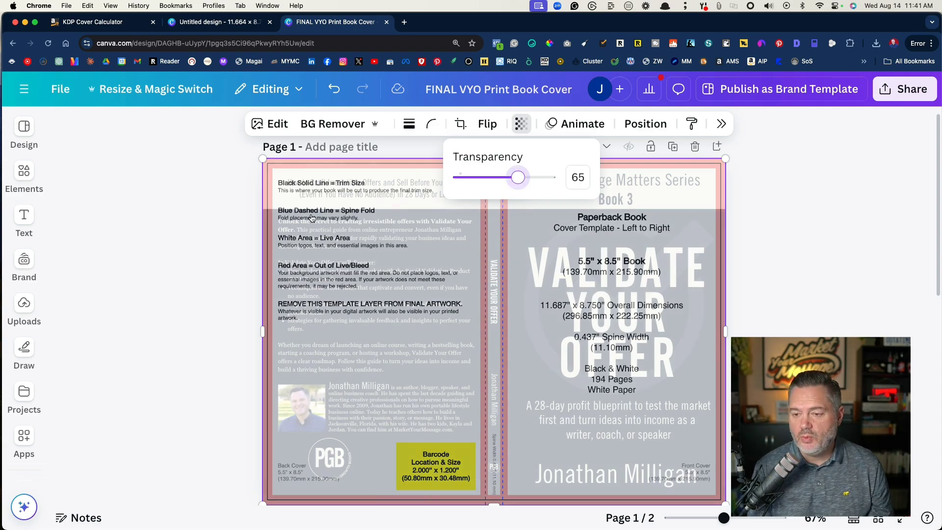
pyautogui.click(145, 199)
# - Add a straight line from Elements and stretch it along the cover's trim edge
pyautogui.click(145, 199)
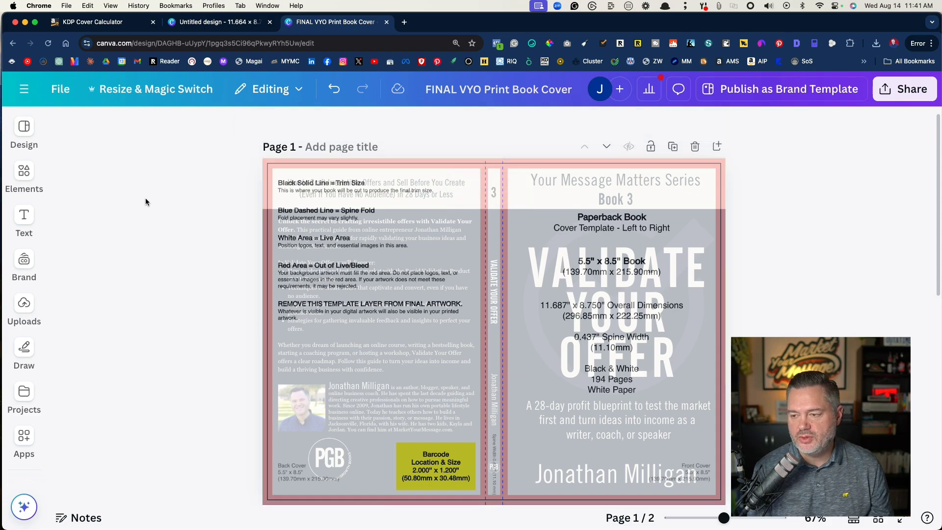
pyautogui.click(24, 174)
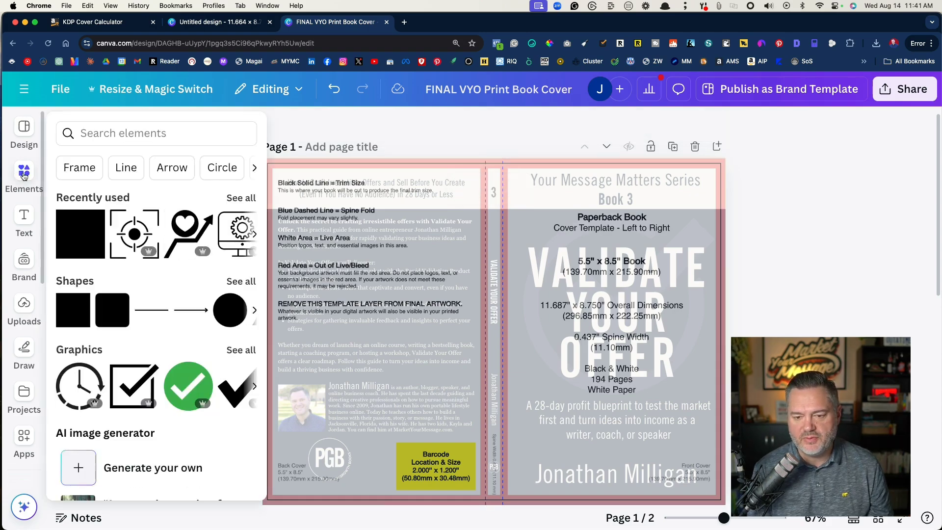
pyautogui.click(155, 313)
pyautogui.moveTo(453, 329); pyautogui.dragTo(306, 170)
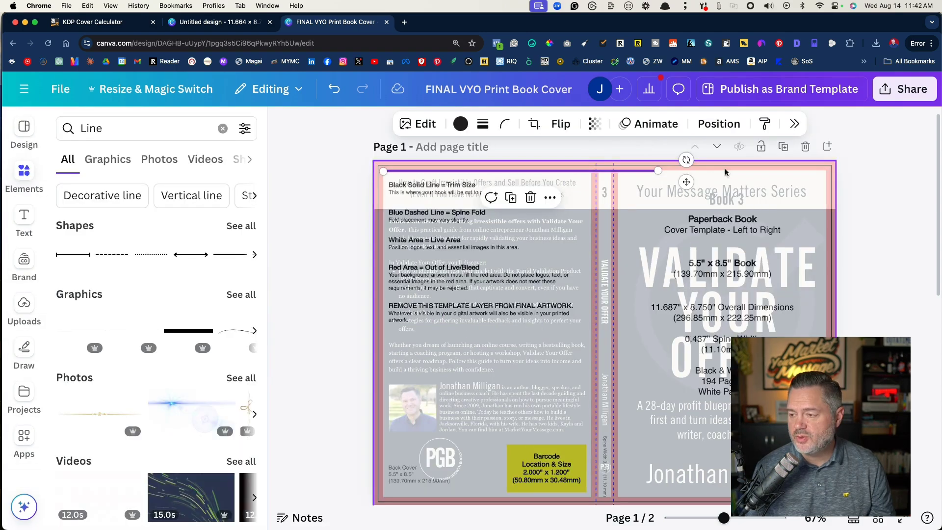
pyautogui.moveTo(541, 171); pyautogui.dragTo(828, 170)
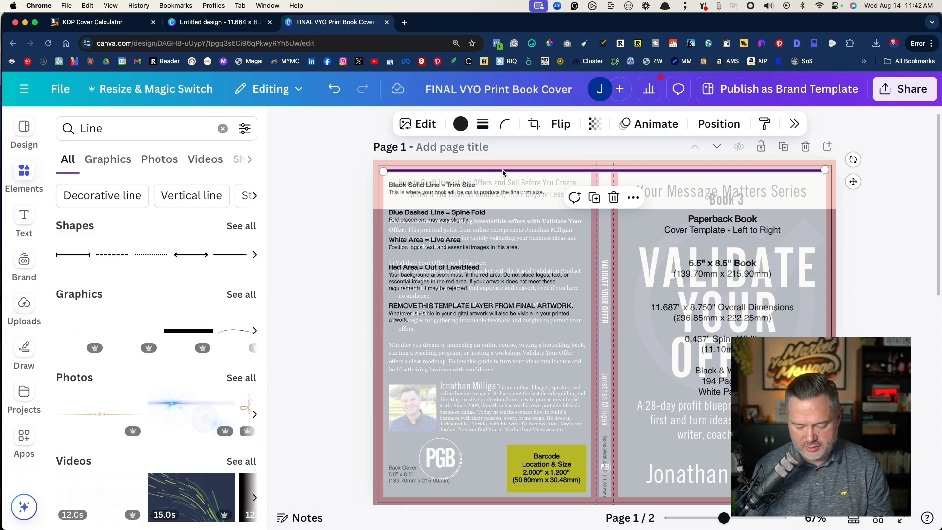
pyautogui.moveTo(502, 172); pyautogui.dragTo(499, 499)
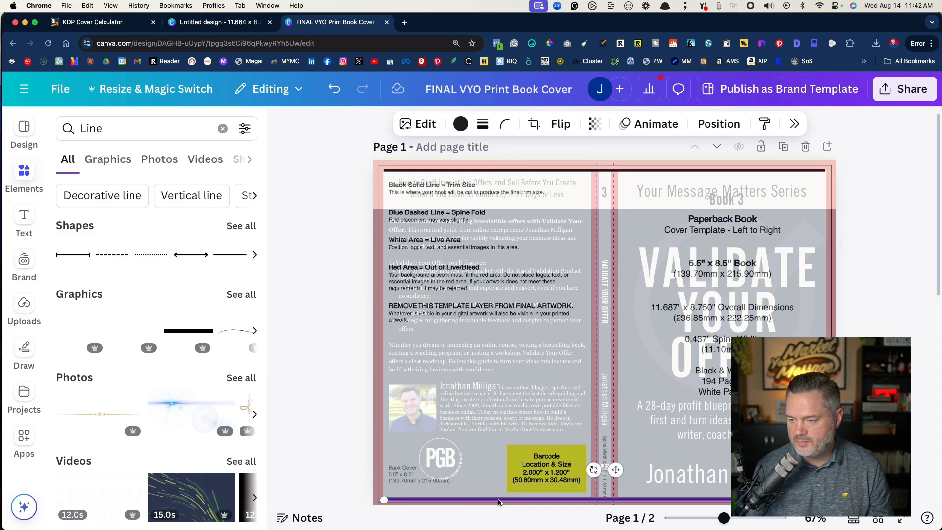
# - Copy the line, turn it vertical, and place lines on the spine and the left and right edges
pyautogui.click(534, 173)
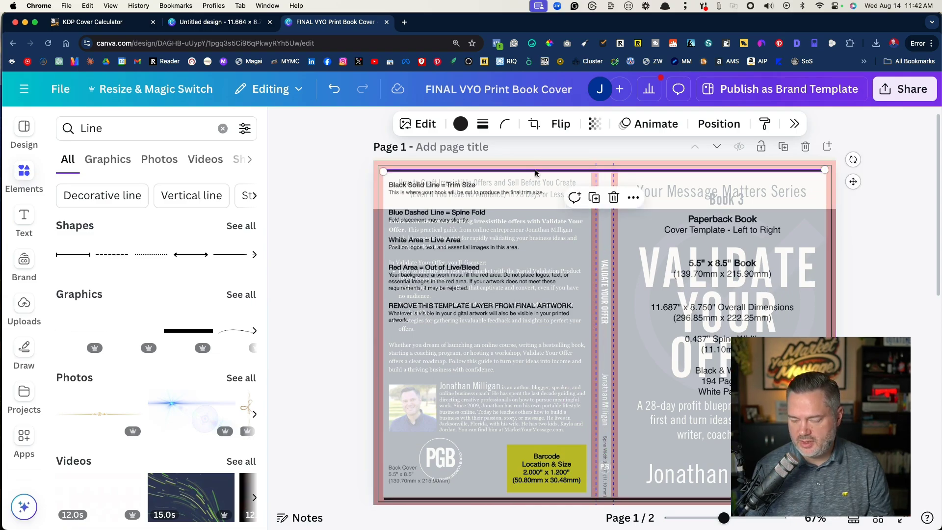
pyautogui.moveTo(535, 173); pyautogui.dragTo(519, 387)
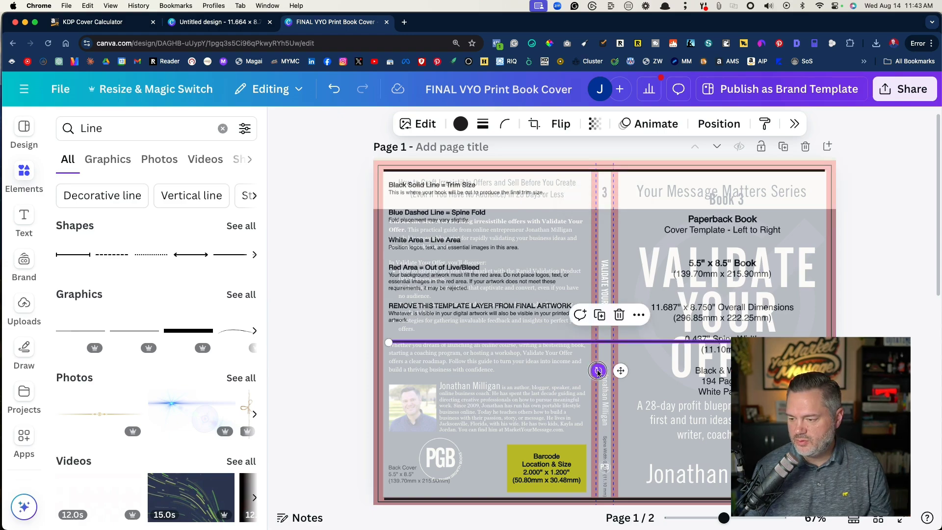
pyautogui.moveTo(597, 370); pyautogui.dragTo(613, 338)
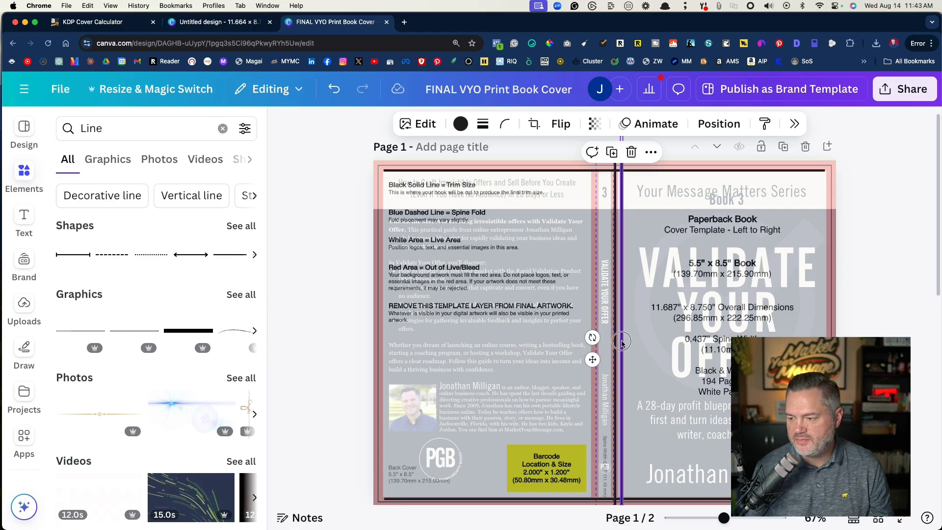
pyautogui.moveTo(614, 338); pyautogui.dragTo(594, 340)
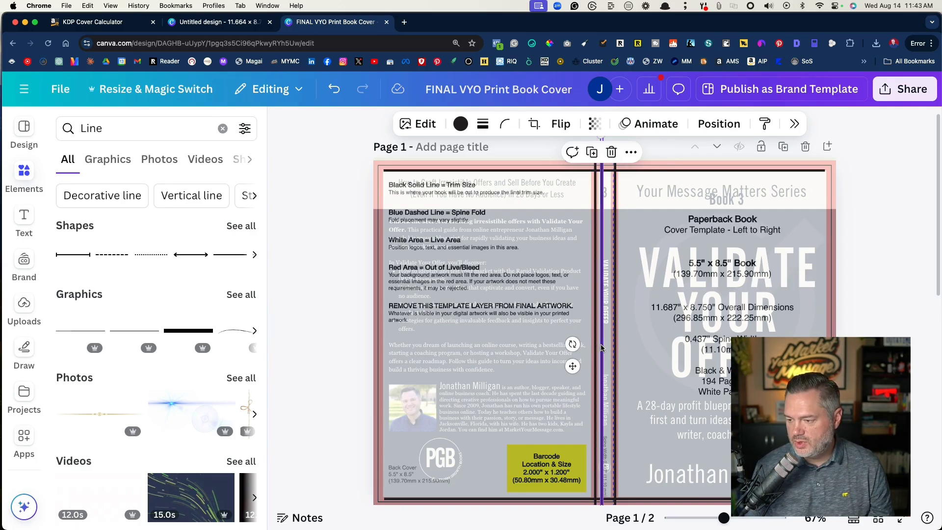
pyautogui.moveTo(595, 343); pyautogui.dragTo(828, 145)
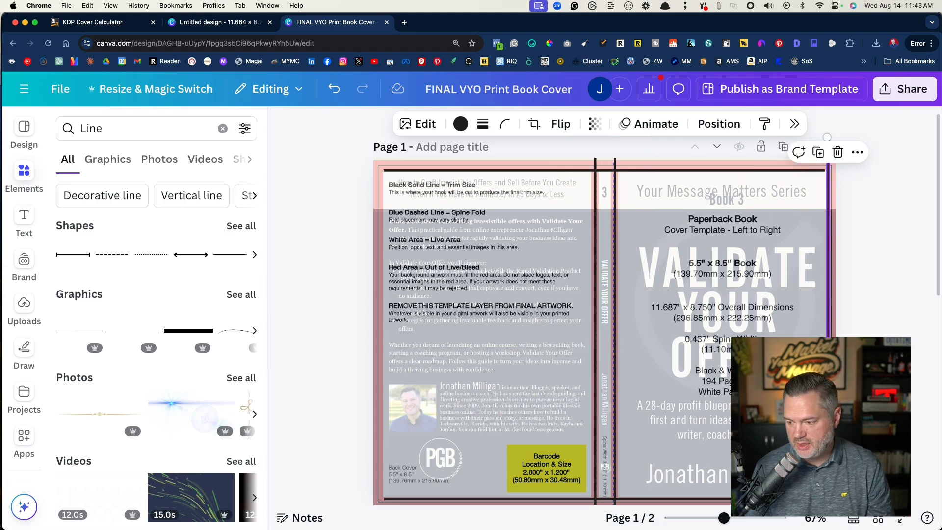
pyautogui.moveTo(827, 138); pyautogui.dragTo(833, 140)
pyautogui.moveTo(828, 305); pyautogui.dragTo(382, 303)
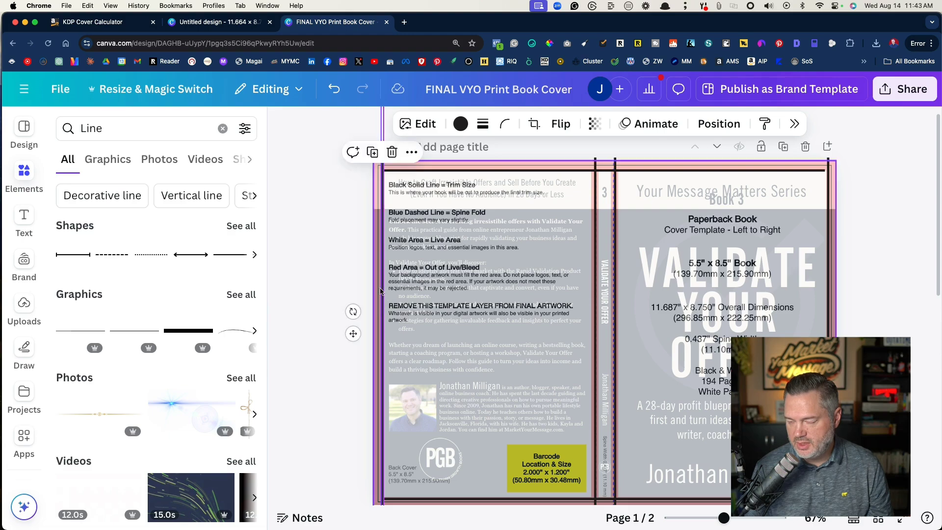
# - Set the KDP template's transparency to 100 and move it off the cover onto page 2
pyautogui.click(496, 166)
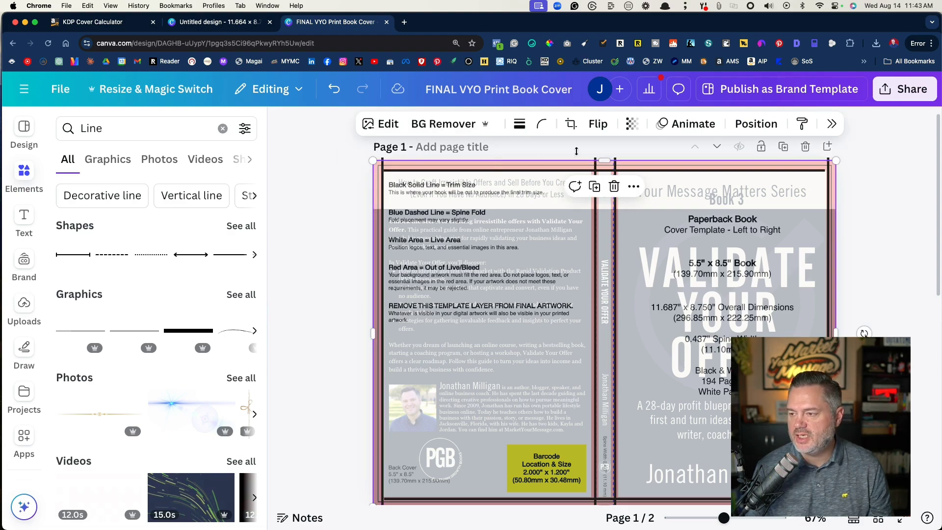
pyautogui.click(632, 123)
pyautogui.moveTo(628, 178); pyautogui.dragTo(672, 181)
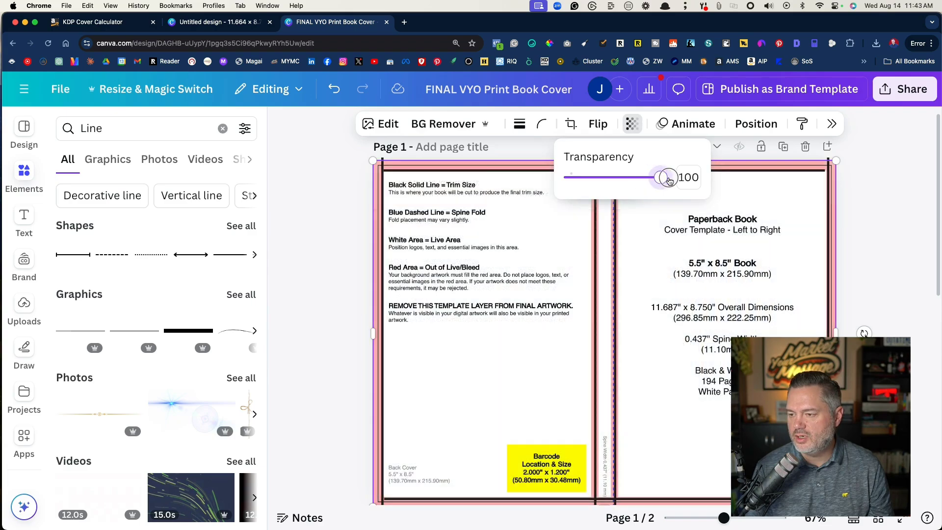
pyautogui.click(481, 170)
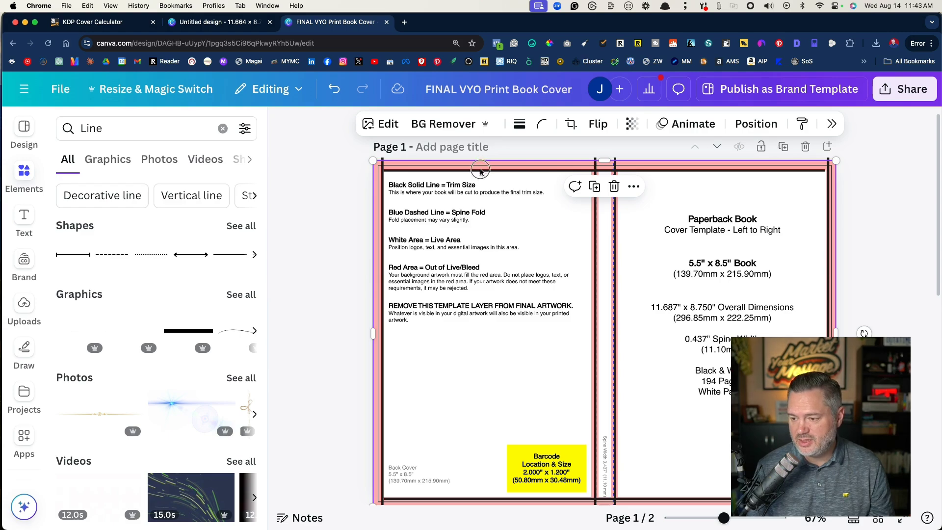
pyautogui.moveTo(481, 169); pyautogui.dragTo(501, 426)
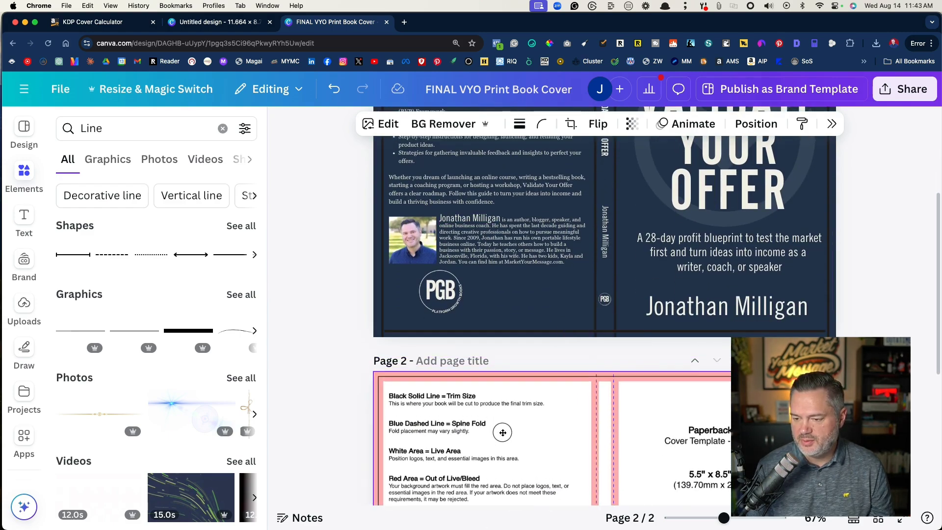
# - Move the 'Your Message Matters Series' text up above 'Book 3'
pyautogui.scroll(5, 502, 435)
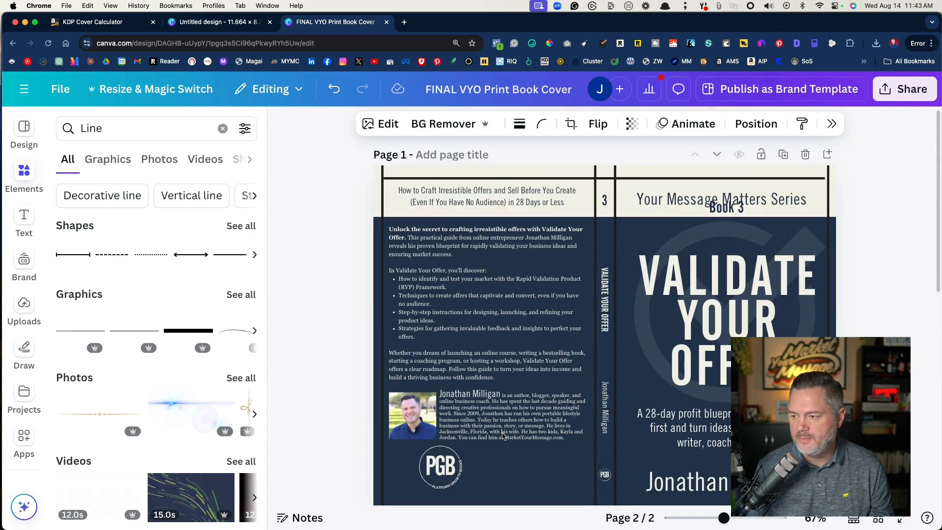
pyautogui.click(663, 191)
pyautogui.moveTo(663, 191); pyautogui.dragTo(669, 183)
# - Recolour the top header line red using the logo's colour swatch
pyautogui.click(336, 204)
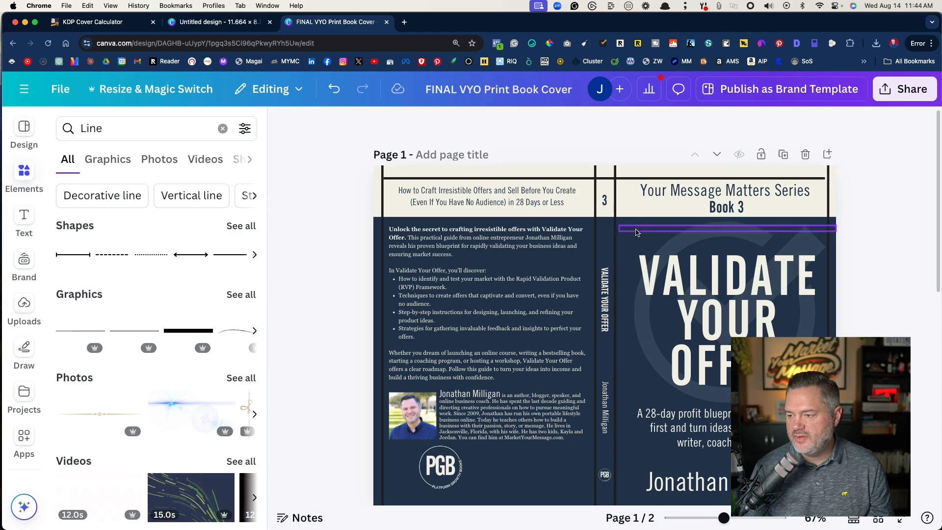
pyautogui.click(436, 178)
pyautogui.click(460, 124)
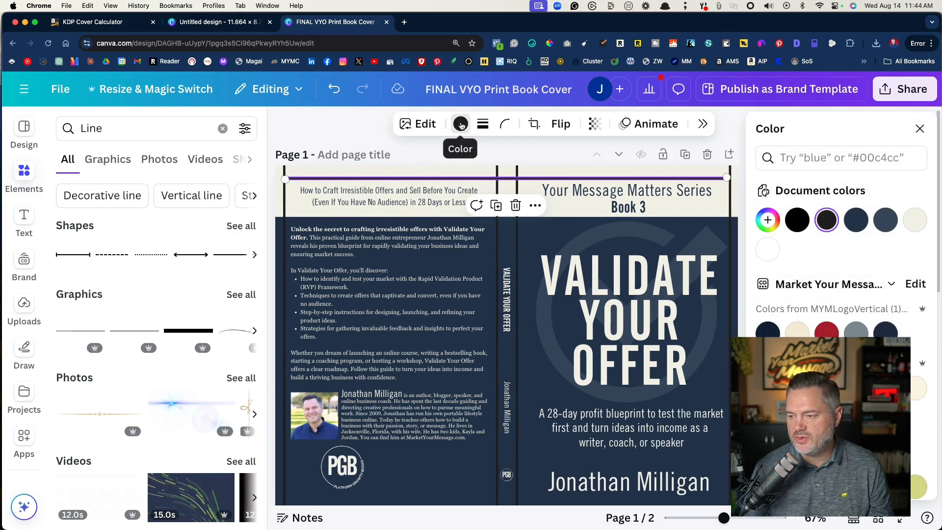
pyautogui.click(768, 251)
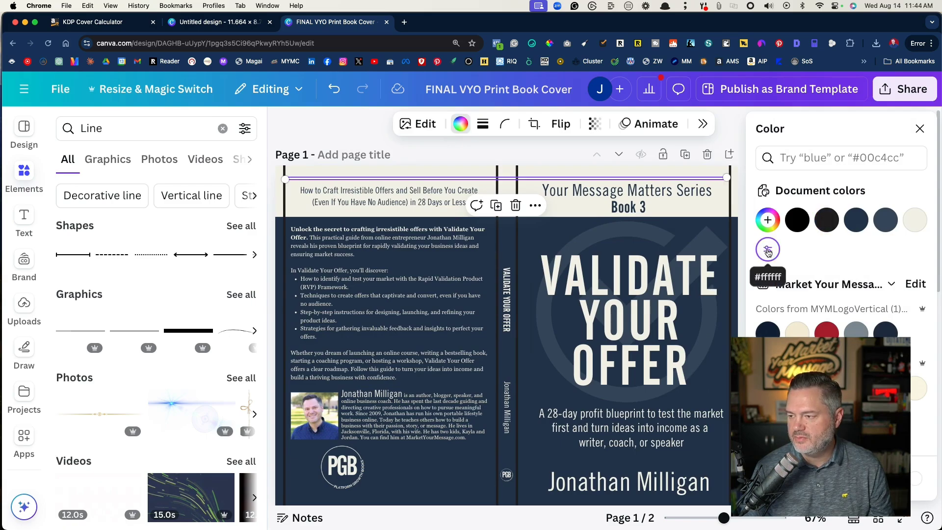
pyautogui.click(827, 332)
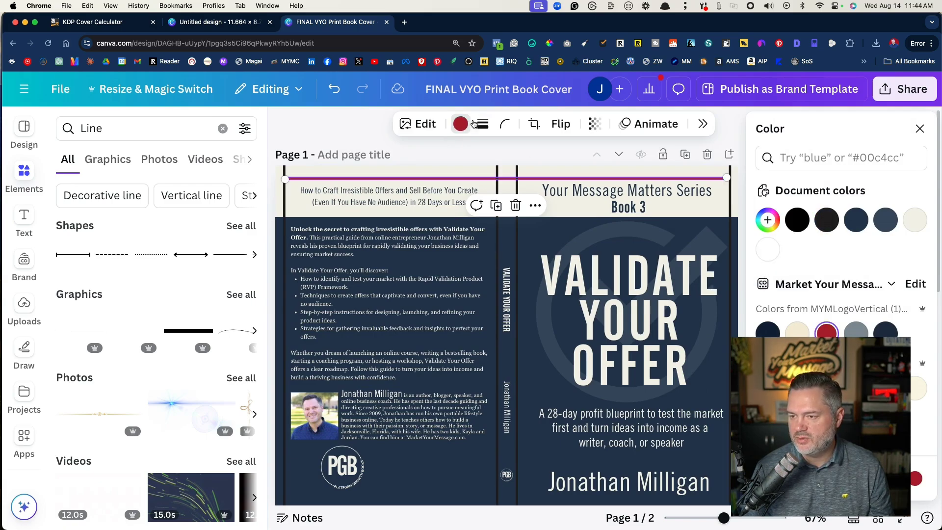
# - Make the left and right spine edge lines the same red
pyautogui.click(497, 191)
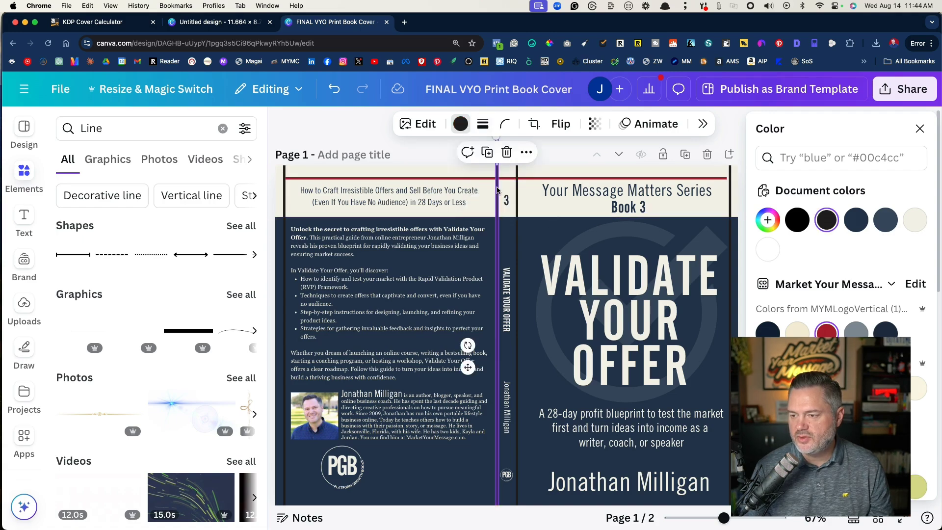
pyautogui.click(827, 332)
pyautogui.click(517, 237)
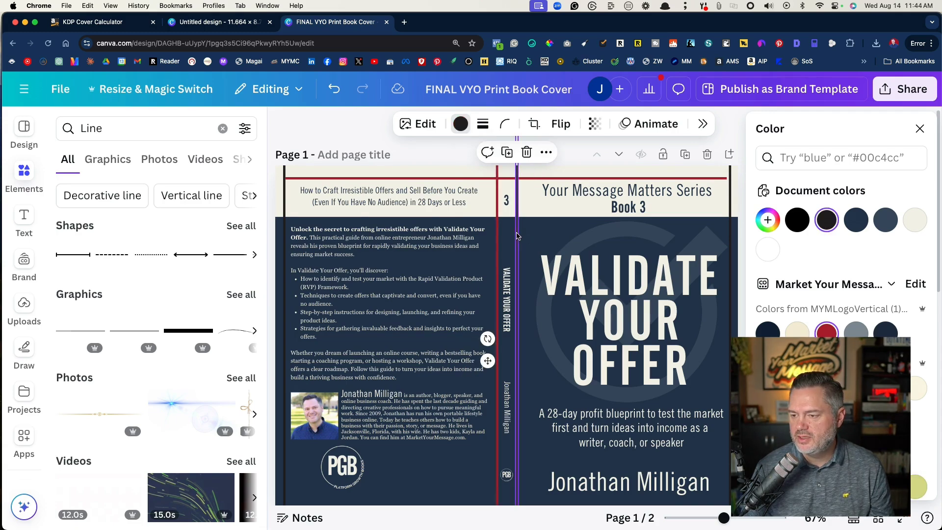
pyautogui.click(461, 124)
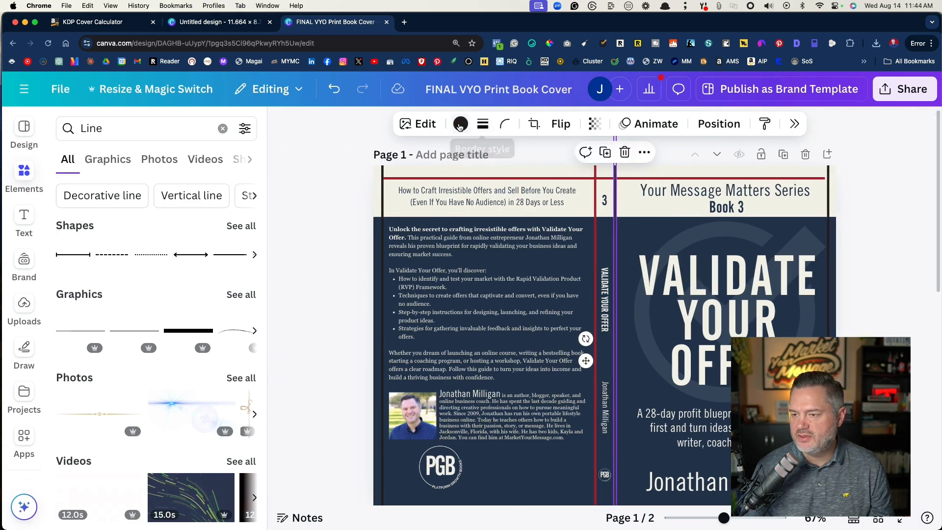
pyautogui.click(457, 125)
pyautogui.click(827, 329)
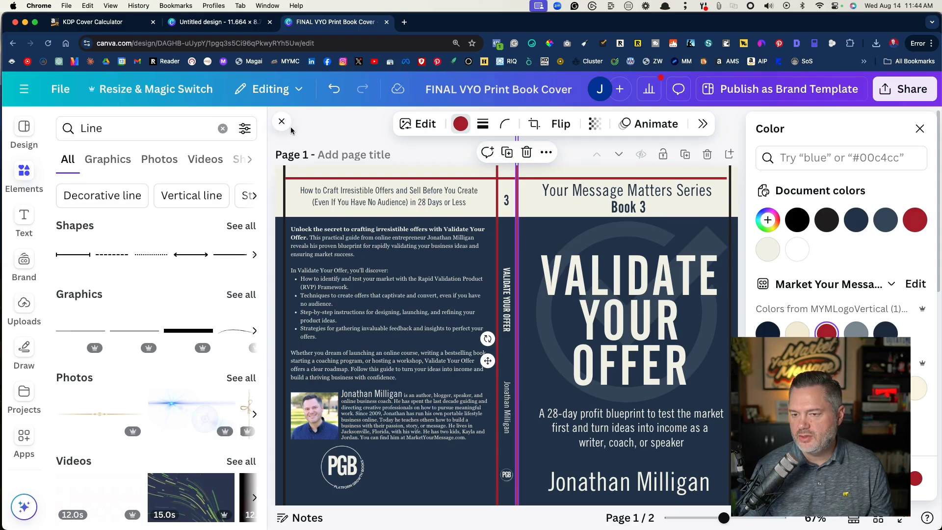
pyautogui.click(282, 122)
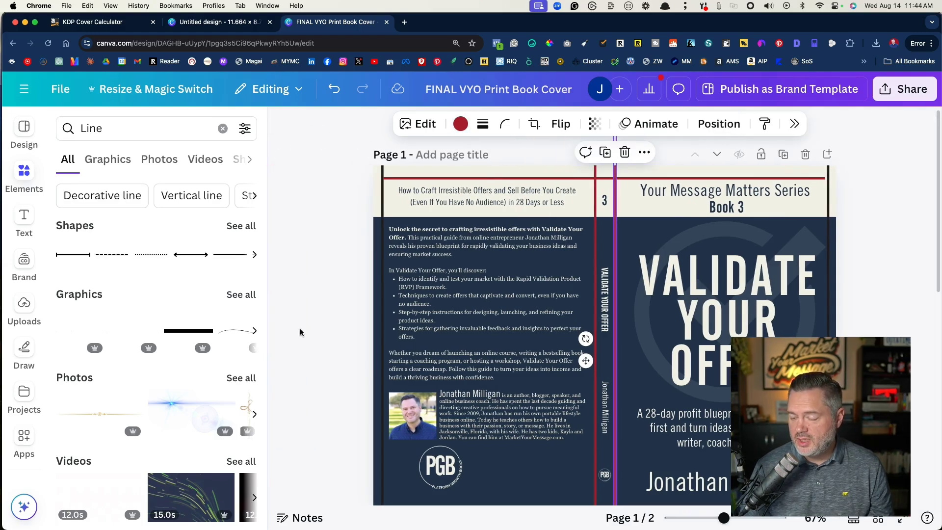
pyautogui.click(300, 332)
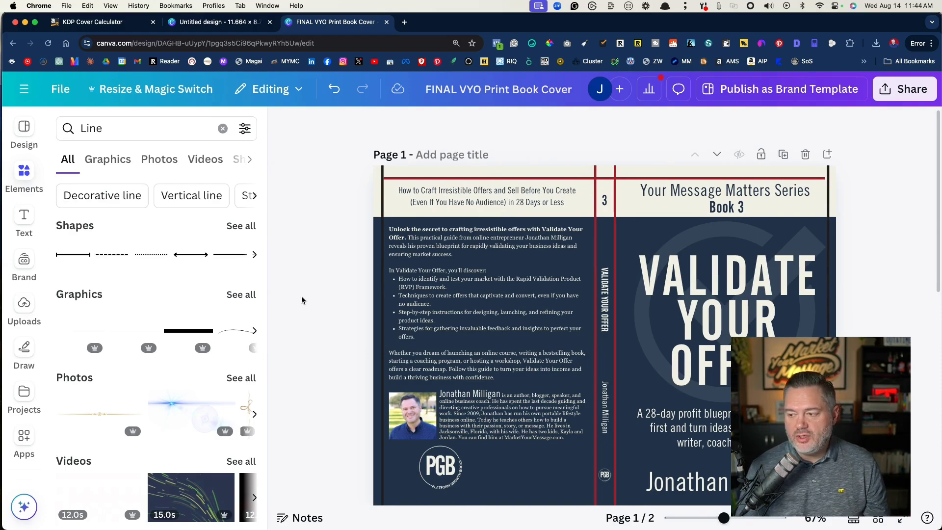
# - Nudge the VALIDATE YOUR OFFER title slightly upward and remove the red top header line
pyautogui.moveTo(738, 325)
pyautogui.mouseDown()
pyautogui.moveTo(721, 287)
pyautogui.moveTo(736, 317)
pyautogui.mouseUp()
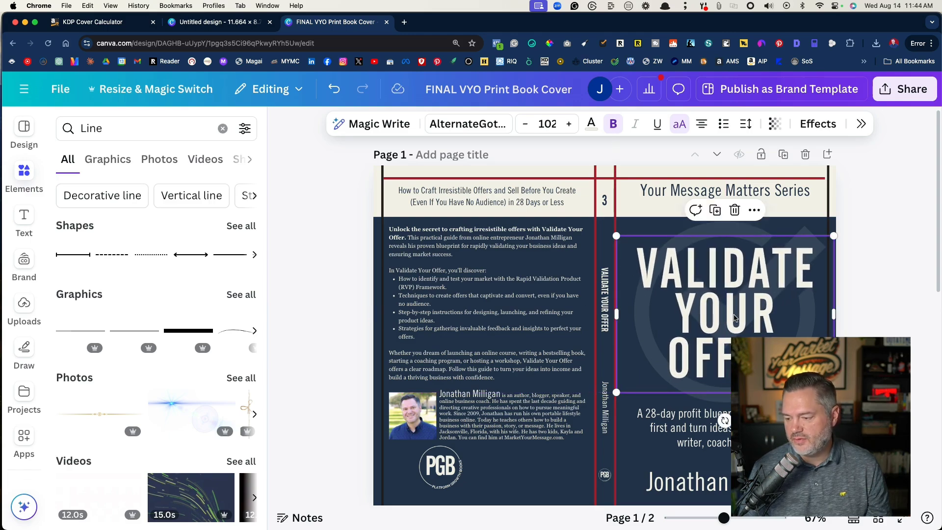
pyautogui.click(322, 214)
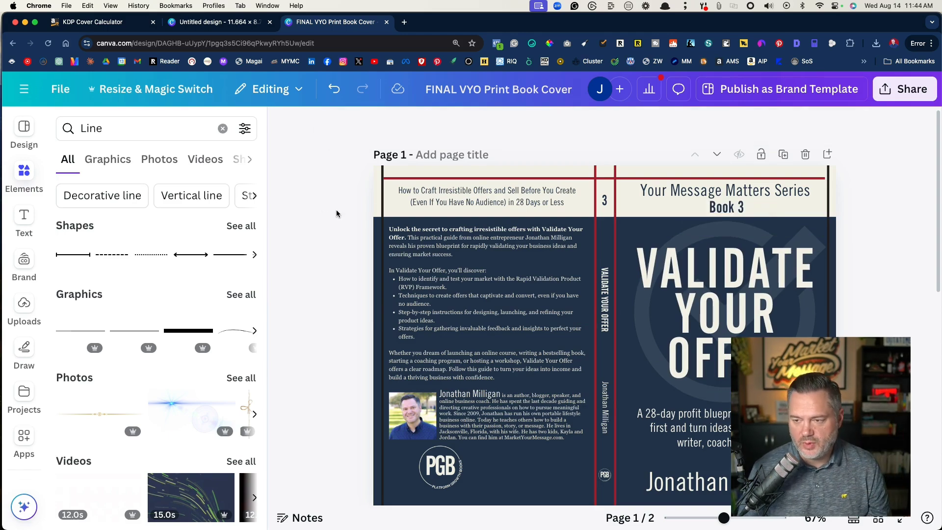
pyautogui.click(428, 181)
pyautogui.press('Escape')
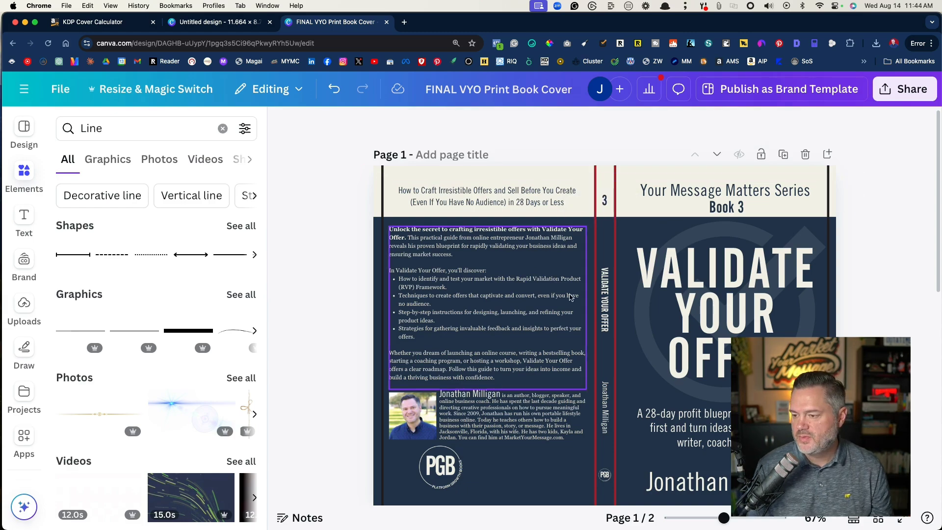
# - Remove the red spine lines and the guide line along the bottom edge
pyautogui.click(617, 324)
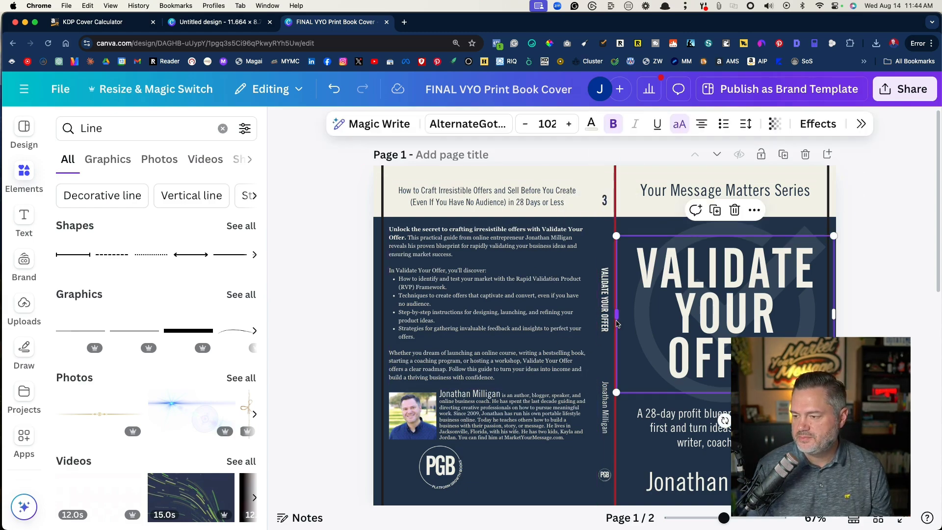
pyautogui.moveTo(617, 324); pyautogui.dragTo(365, 202)
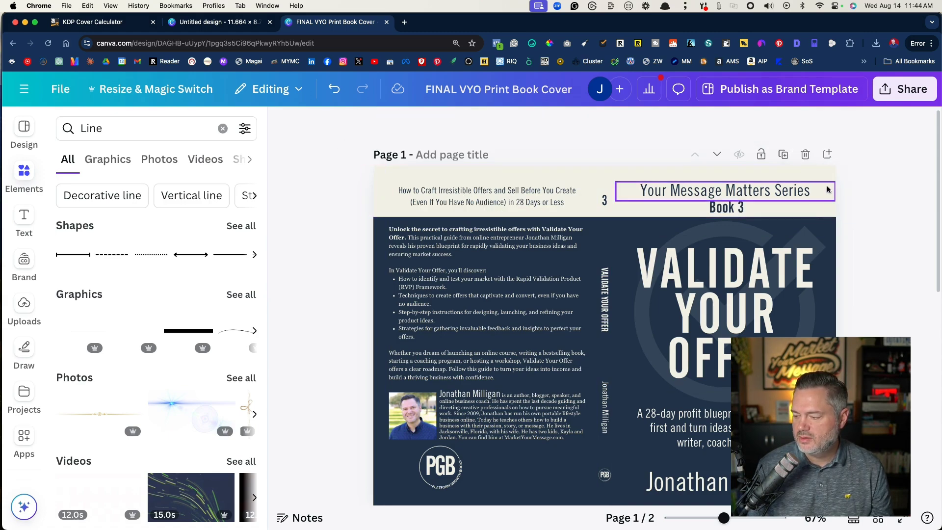
pyautogui.scroll(-1, 339, 291)
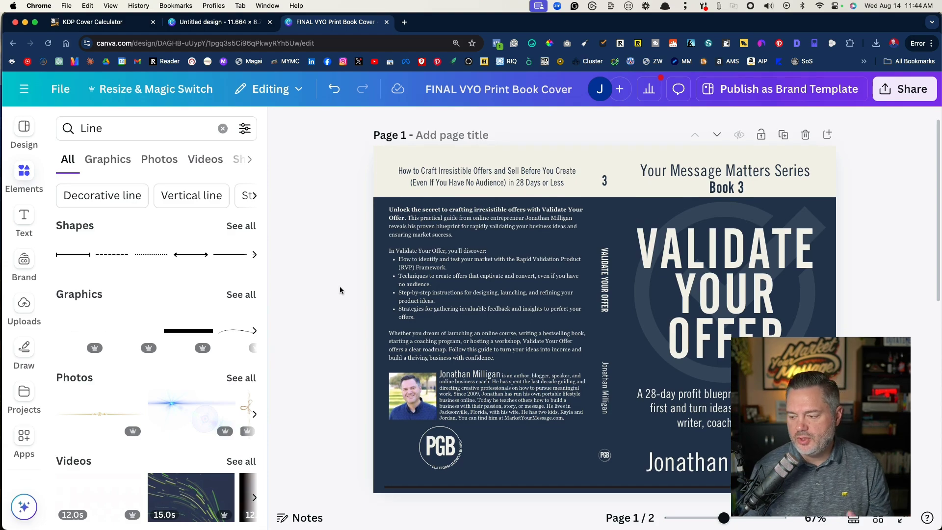
pyautogui.click(541, 488)
pyautogui.press('Delete')
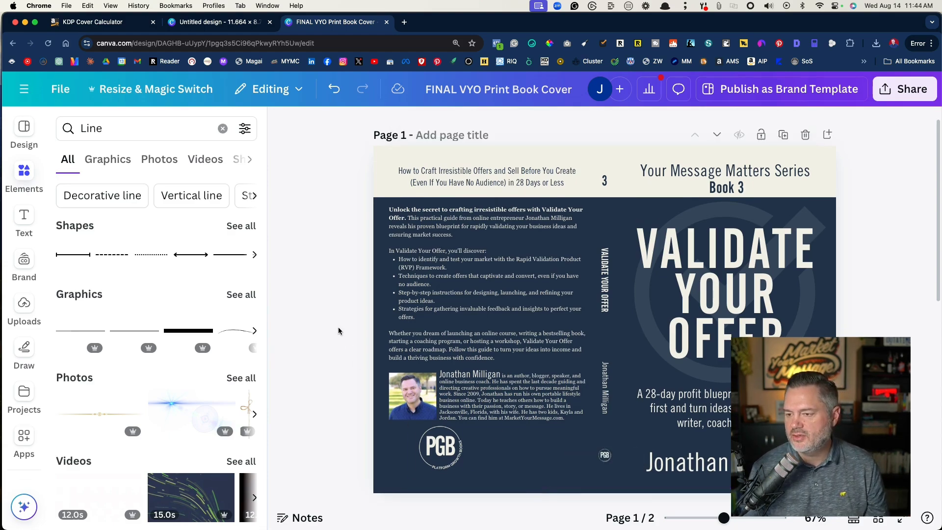
pyautogui.scroll(-1, 339, 331)
pyautogui.scroll(1, 338, 331)
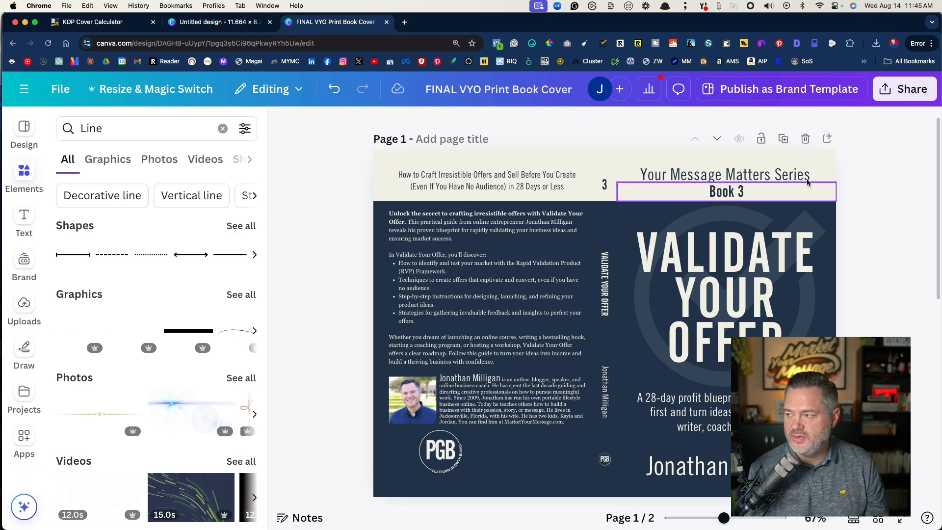
# - Set up the download as a PDF Print file covering all 2 pages
pyautogui.click(911, 88)
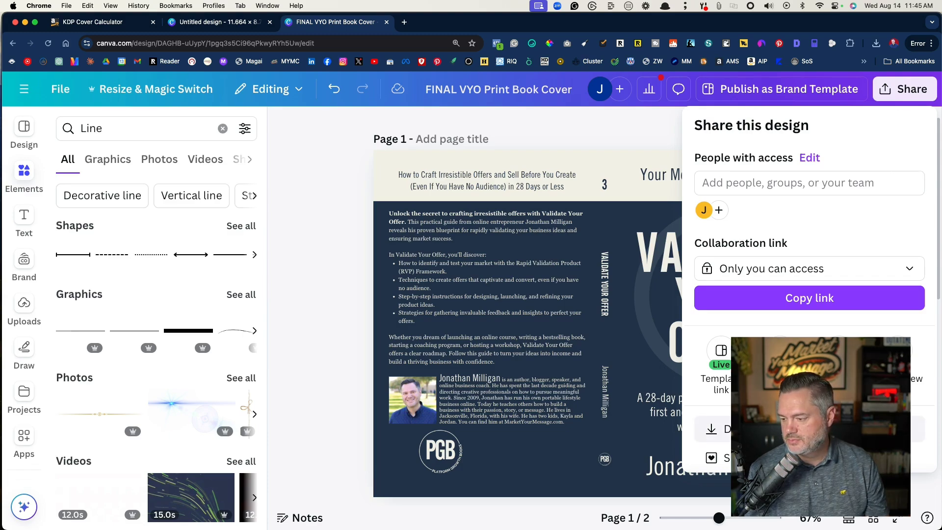
pyautogui.click(765, 429)
pyautogui.click(748, 184)
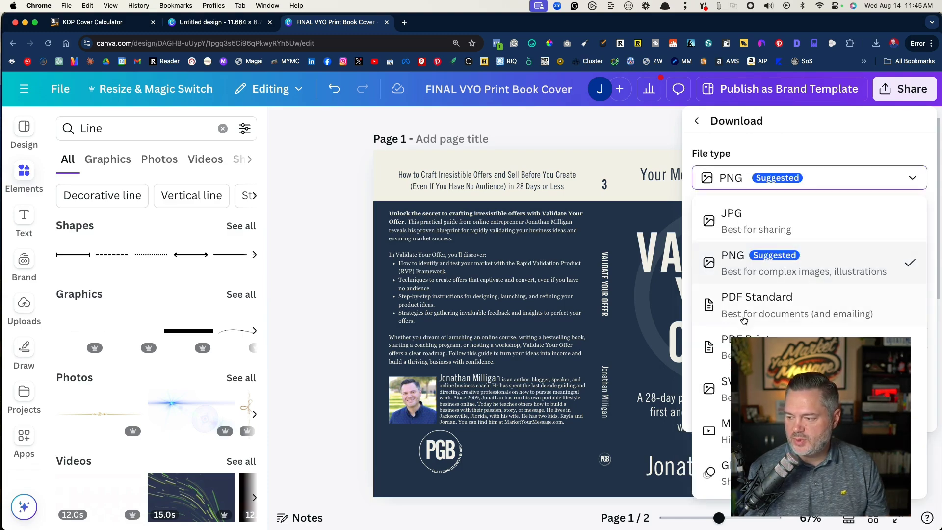
pyautogui.click(747, 343)
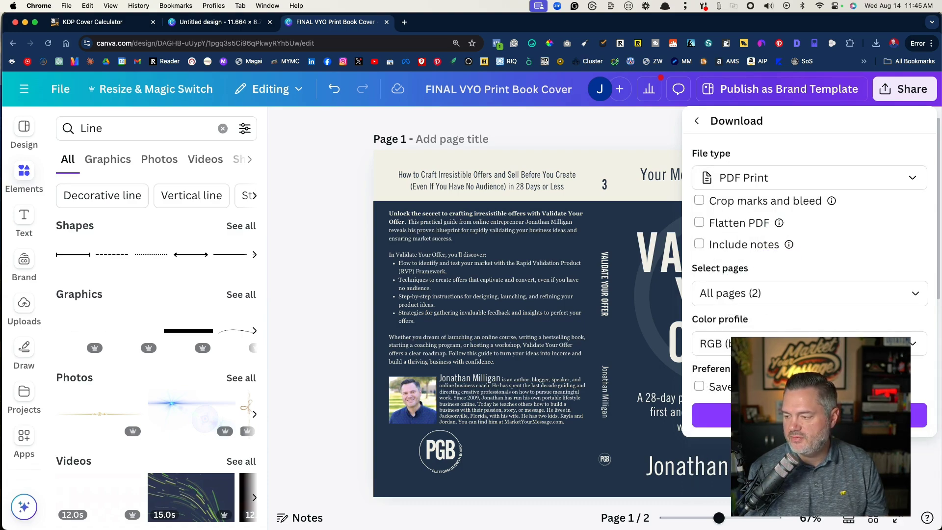
pyautogui.click(572, 130)
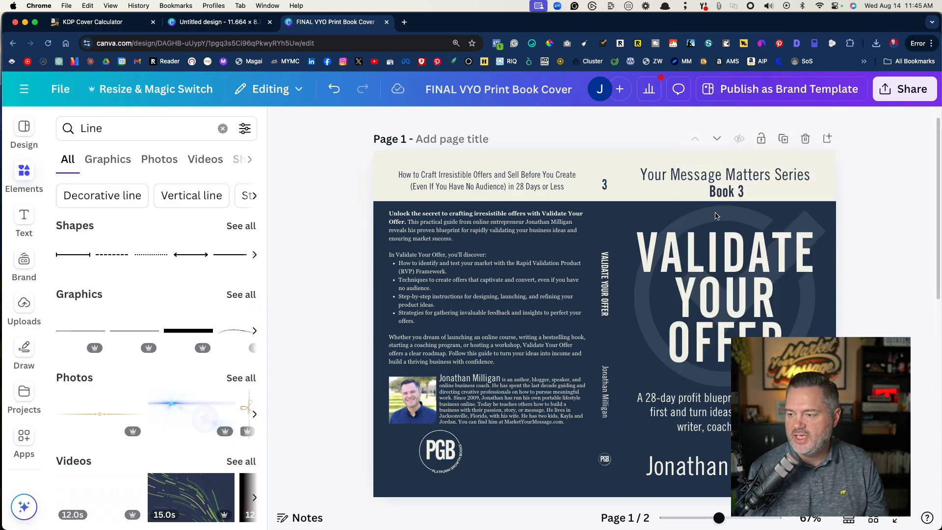